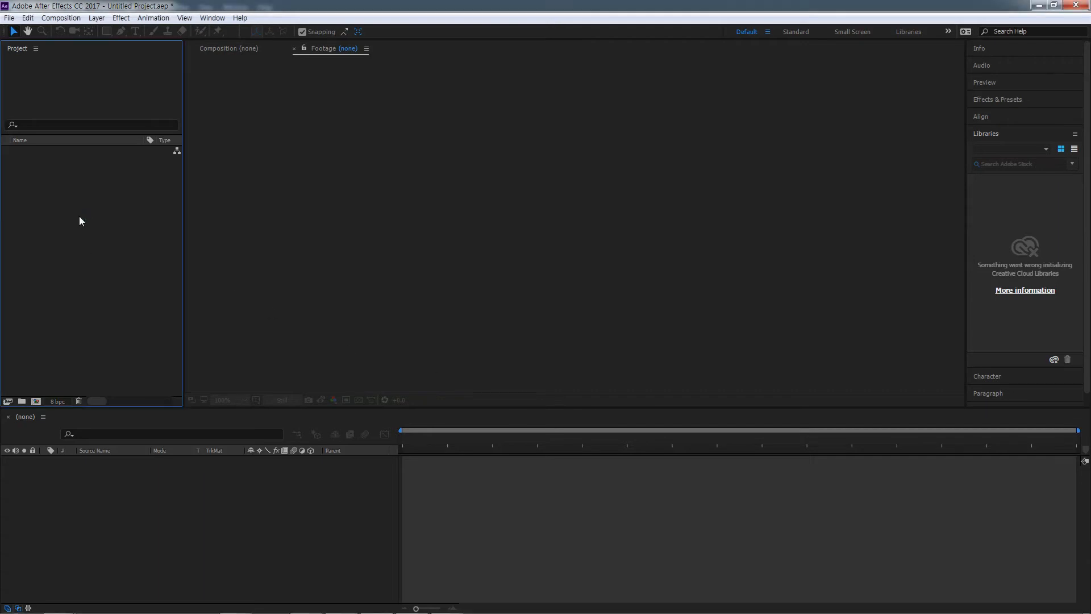
Import the Baker-13MX-13SX-Rockstar-Racing-Riding JPEG as footage and open it in the footage viewer
{"action": "left_click", "coordinate": [203, 137]}
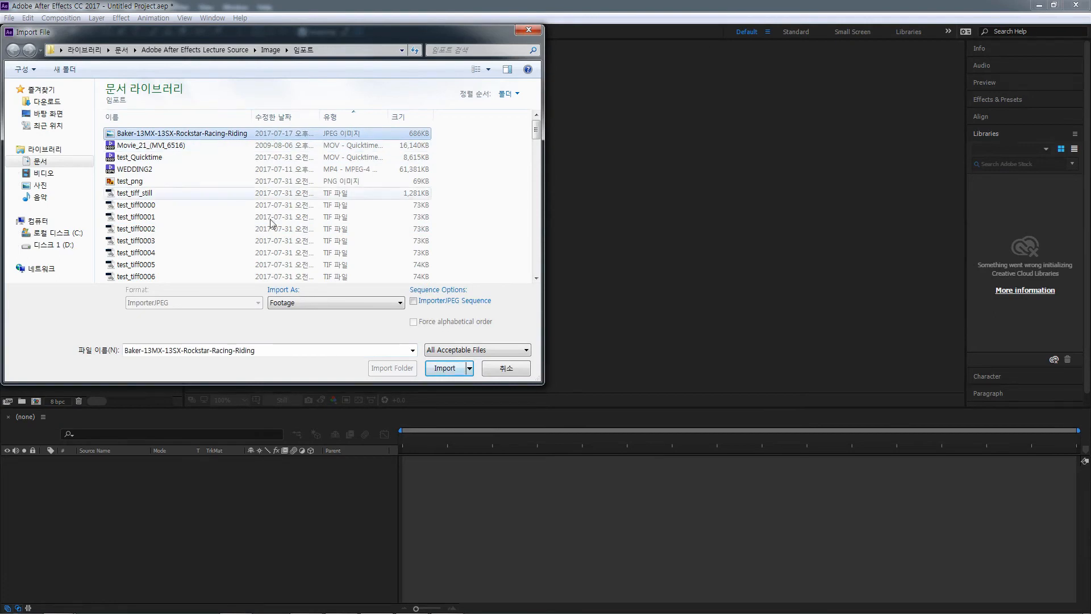
{"action": "left_click", "coordinate": [445, 367]}
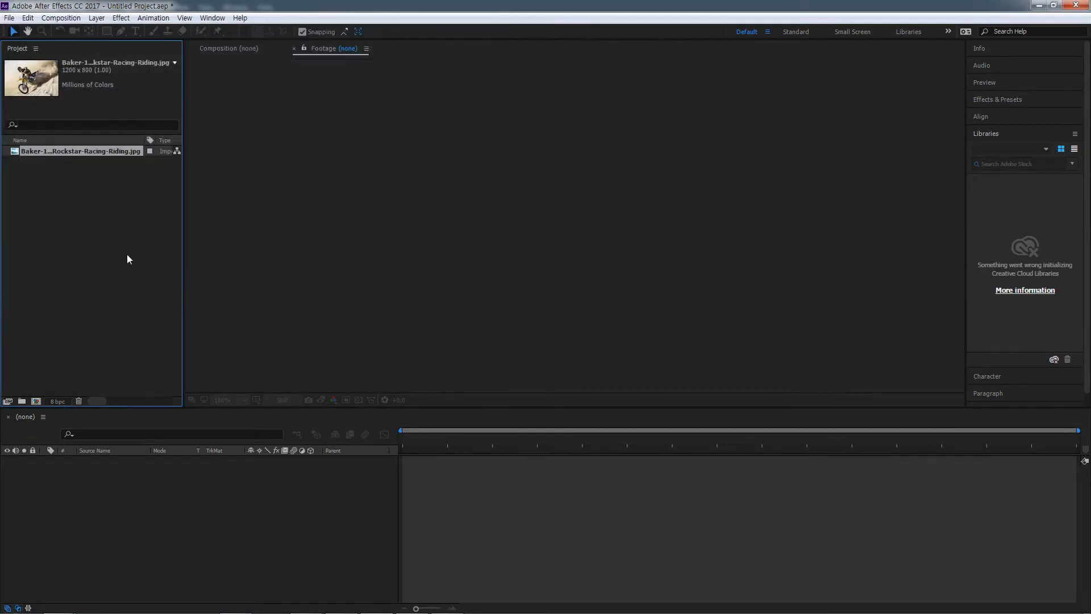
{"action": "double_click", "coordinate": [35, 150]}
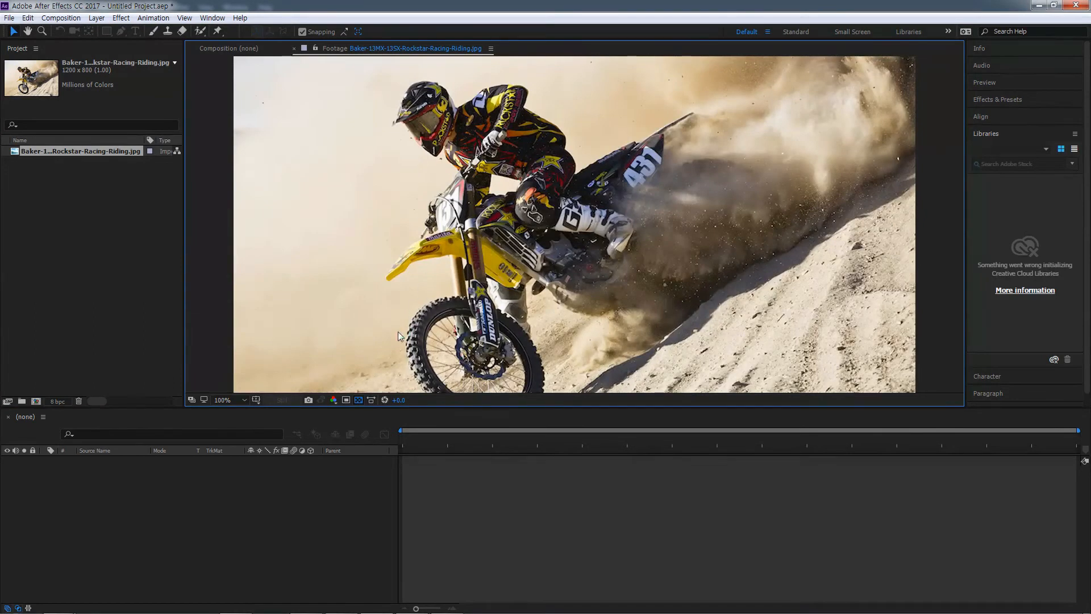
View the motocross image's Alpha channel in the footage viewer and return the display to RGB
{"action": "left_click", "coordinate": [333, 400]}
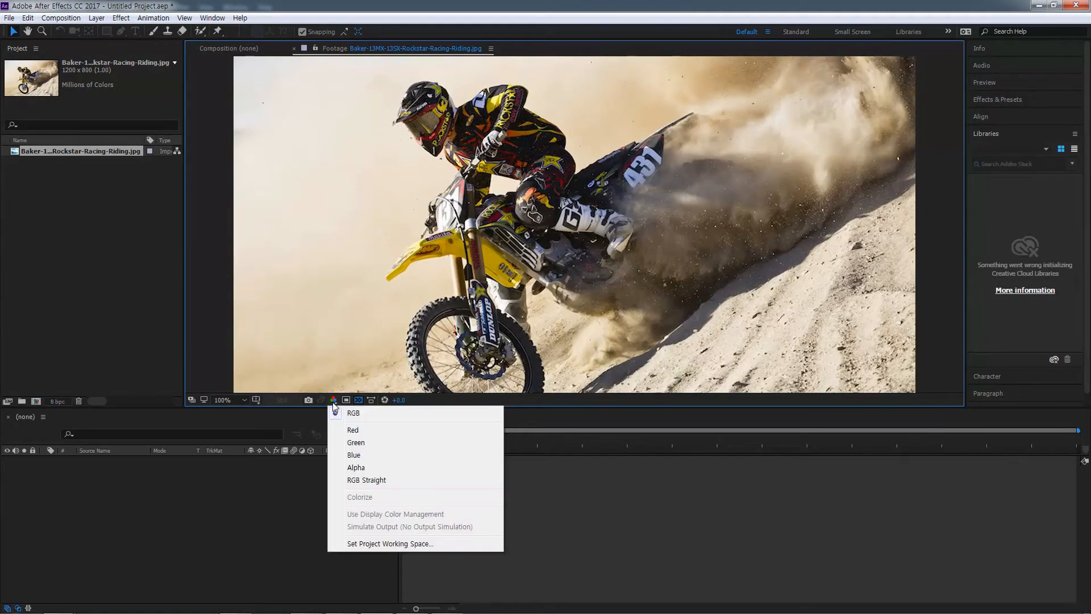
{"action": "left_click", "coordinate": [373, 467]}
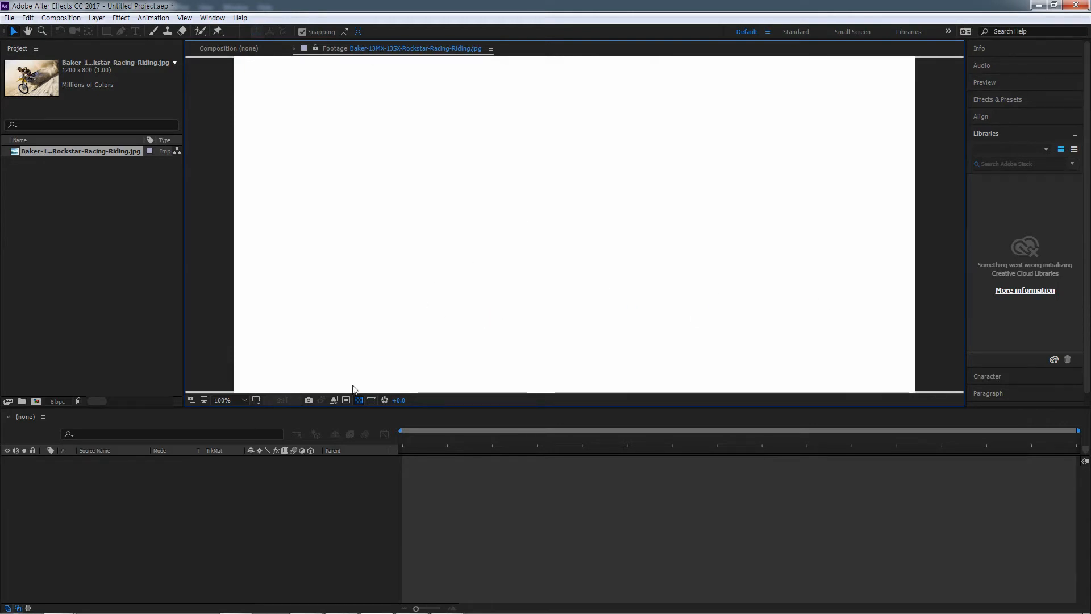
{"action": "left_click", "coordinate": [333, 400]}
{"action": "left_click", "coordinate": [348, 414]}
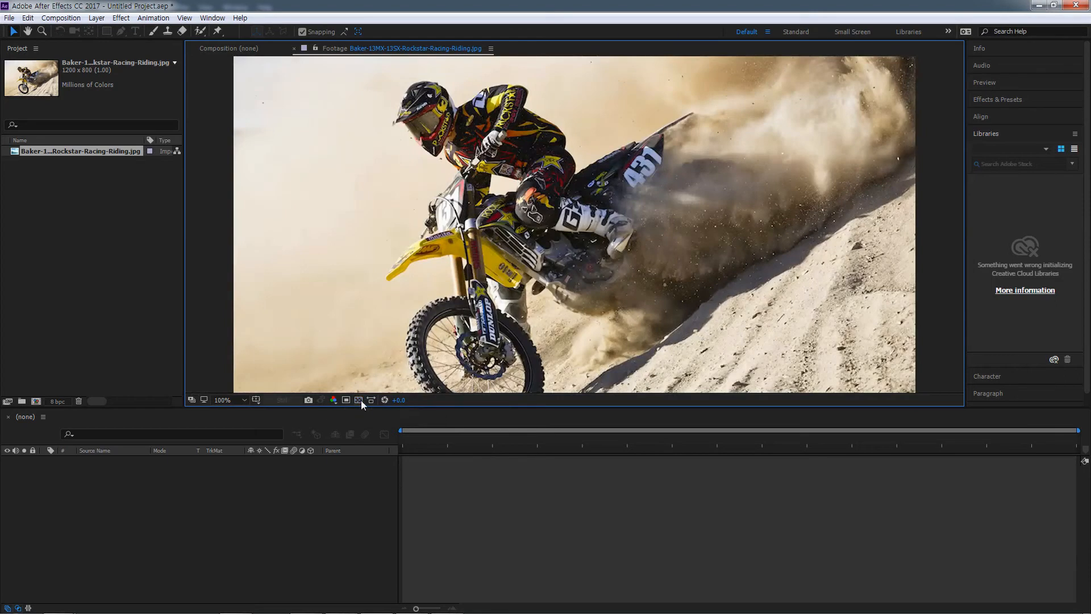
Import test_tiff_still as footage, letting the program guess the interpretation of its unlabeled alpha channel
{"action": "double_click", "coordinate": [70, 186]}
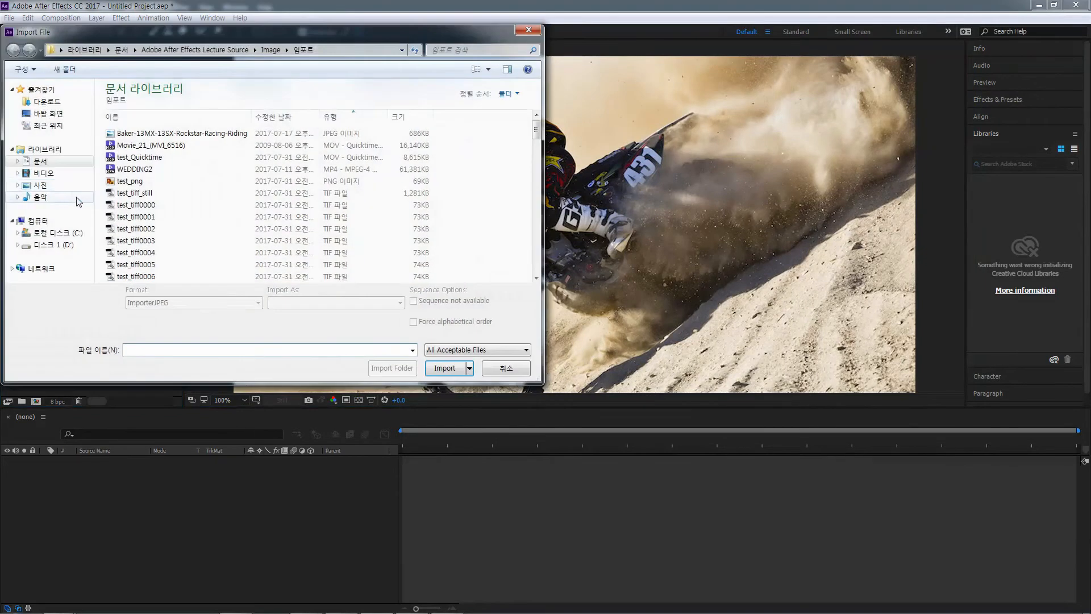
{"action": "left_click", "coordinate": [137, 196]}
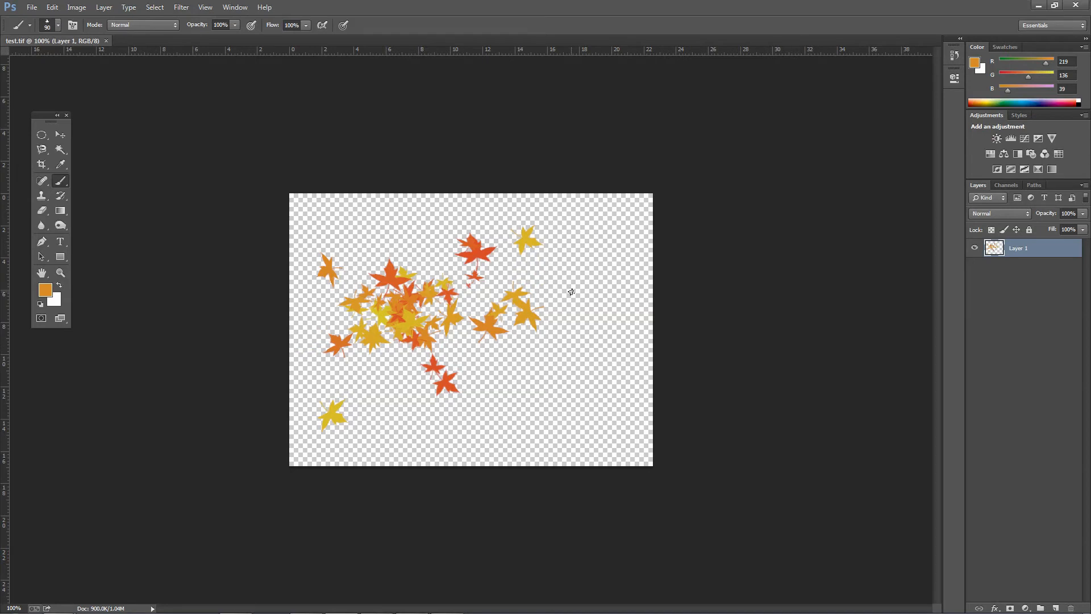
{"action": "key", "text": "alt"}
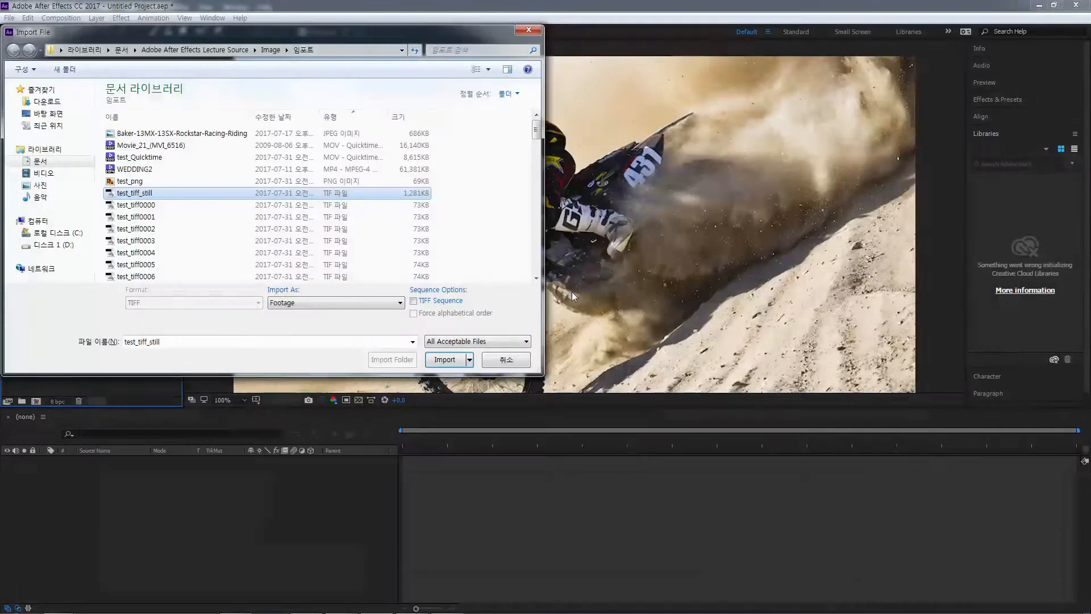
{"action": "left_click", "coordinate": [445, 360]}
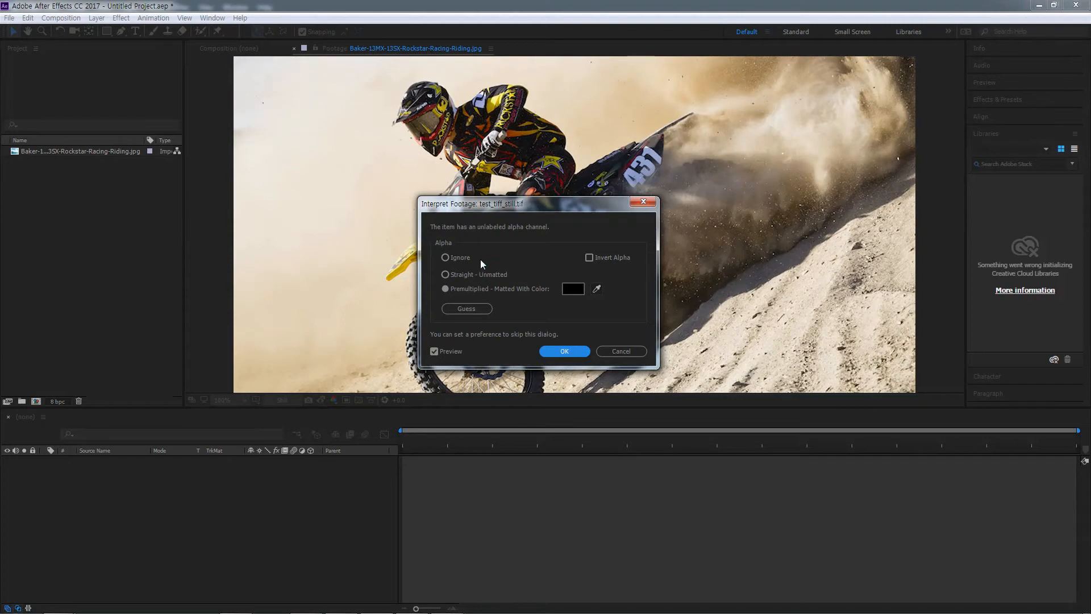
{"action": "left_click", "coordinate": [445, 258]}
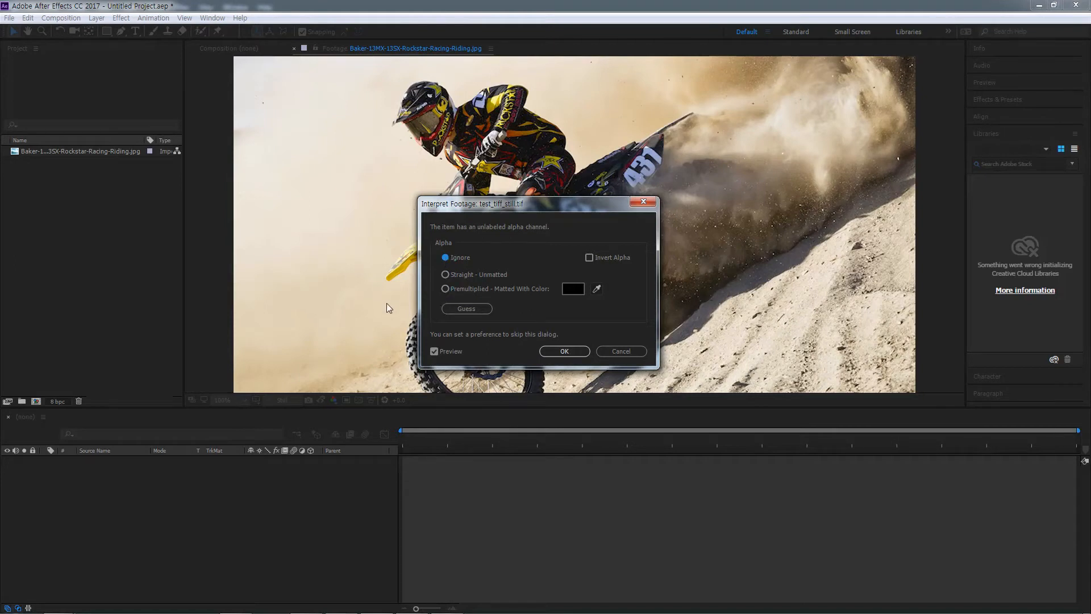
{"action": "left_click", "coordinate": [446, 274]}
{"action": "left_click", "coordinate": [446, 289]}
{"action": "left_click", "coordinate": [474, 310]}
{"action": "left_click", "coordinate": [561, 351]}
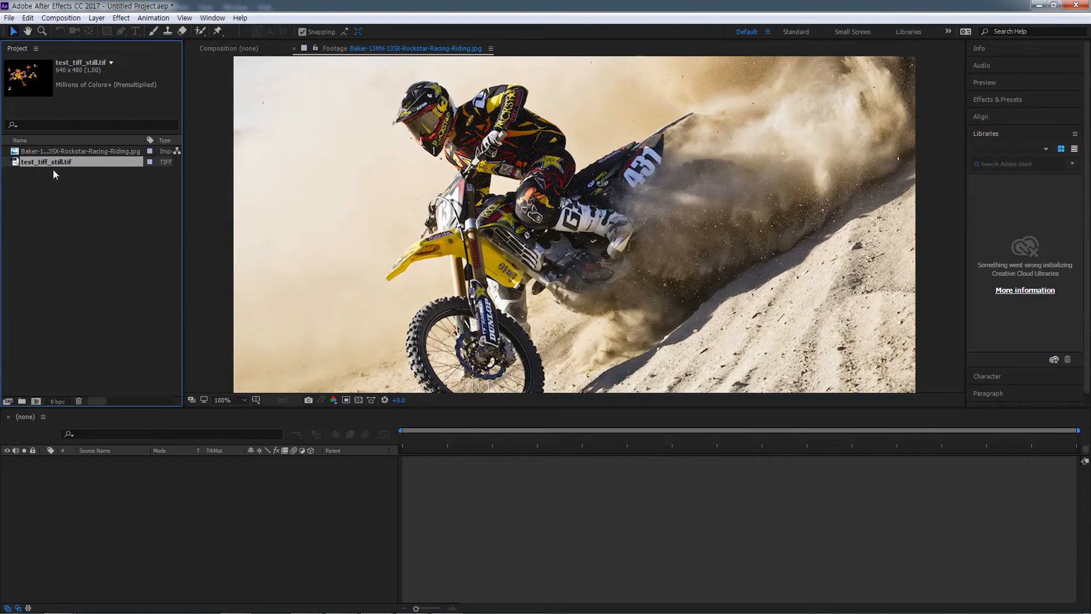
Create a composition from the motocross JPEG and add test_tiff_still.tif as its upper layer, with the leaves moved over the bright area beside the rider
{"action": "left_click_drag", "start_coordinate": [100, 150], "coordinate": [121, 496]}
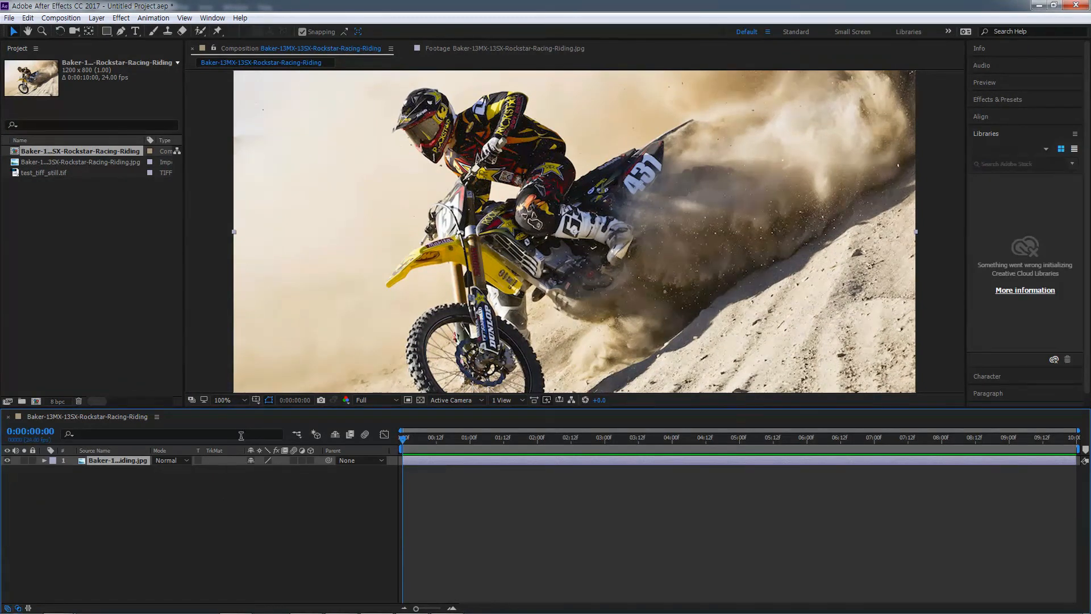
{"action": "left_click", "coordinate": [43, 174]}
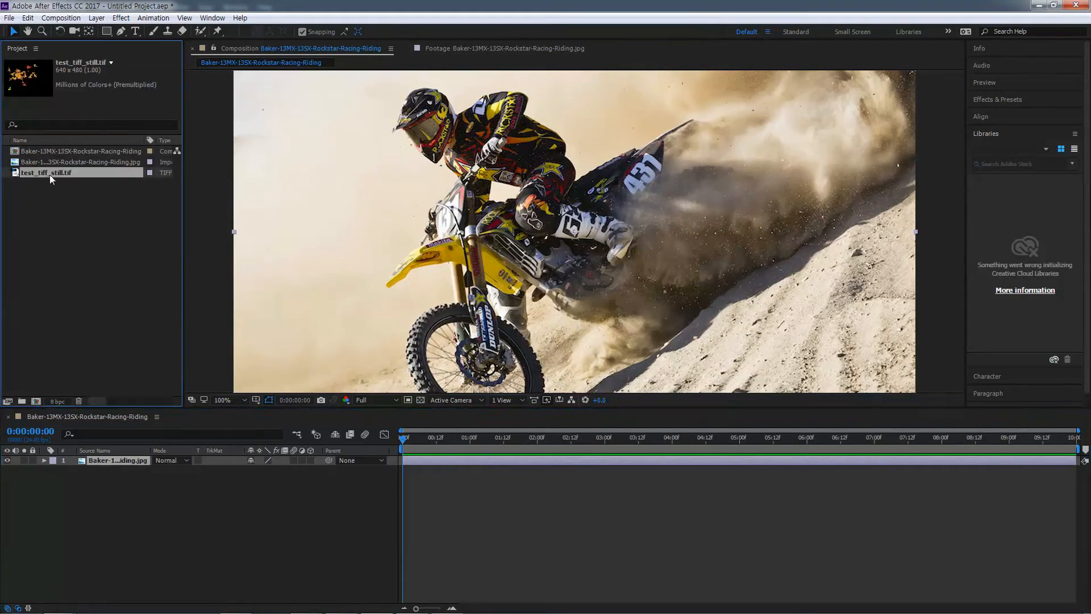
{"action": "left_click_drag", "start_coordinate": [61, 172], "coordinate": [95, 462]}
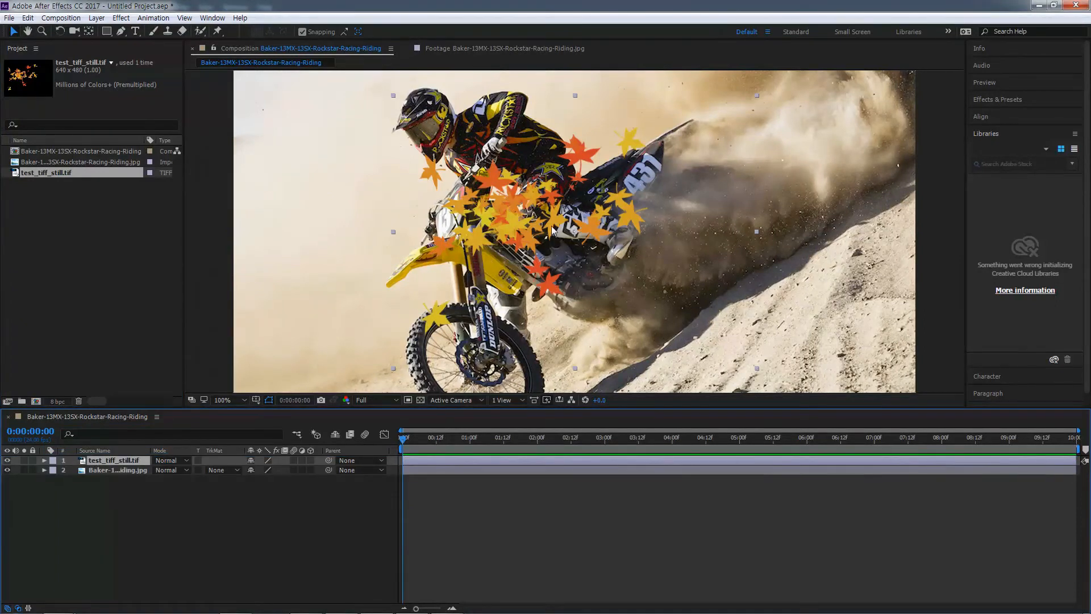
{"action": "left_click_drag", "start_coordinate": [497, 225], "coordinate": [359, 200]}
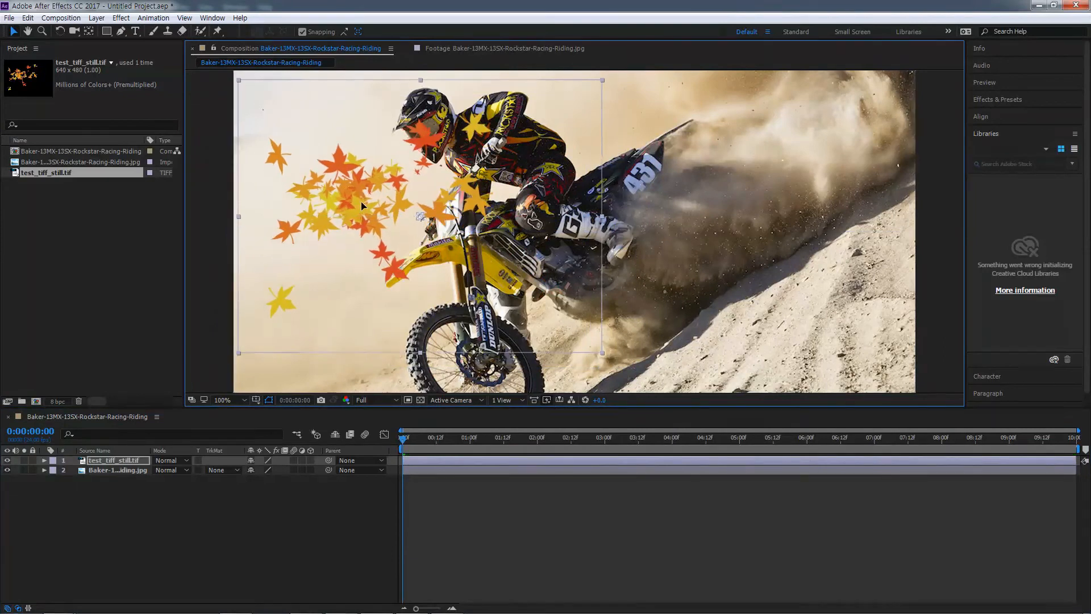
Set the alpha interpretation of test_tiff_still.tif to Straight - Unmatted
{"action": "left_click", "coordinate": [7, 402]}
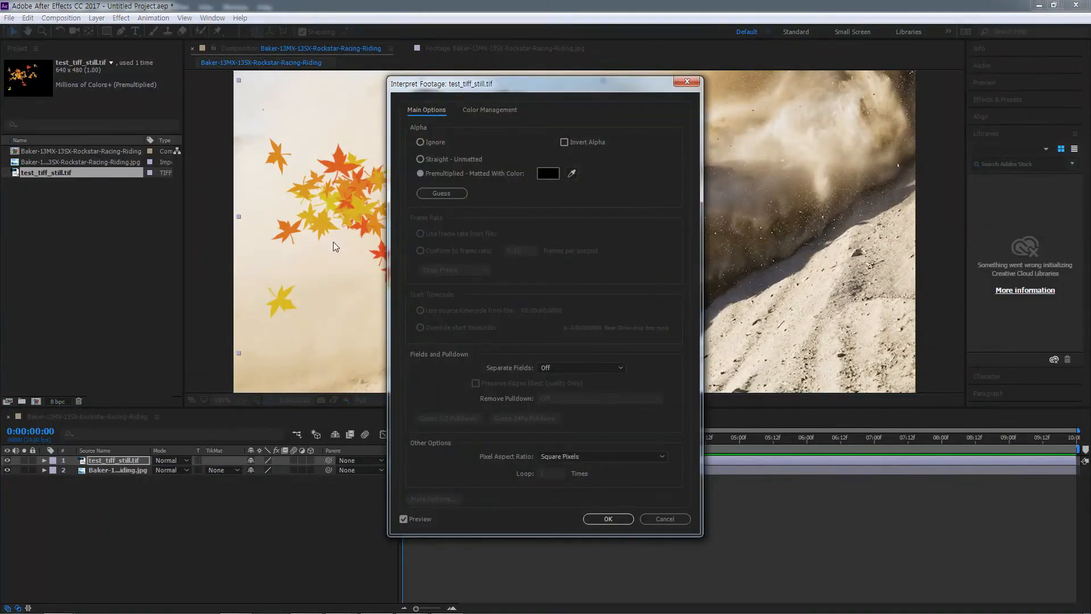
{"action": "left_click", "coordinate": [422, 158]}
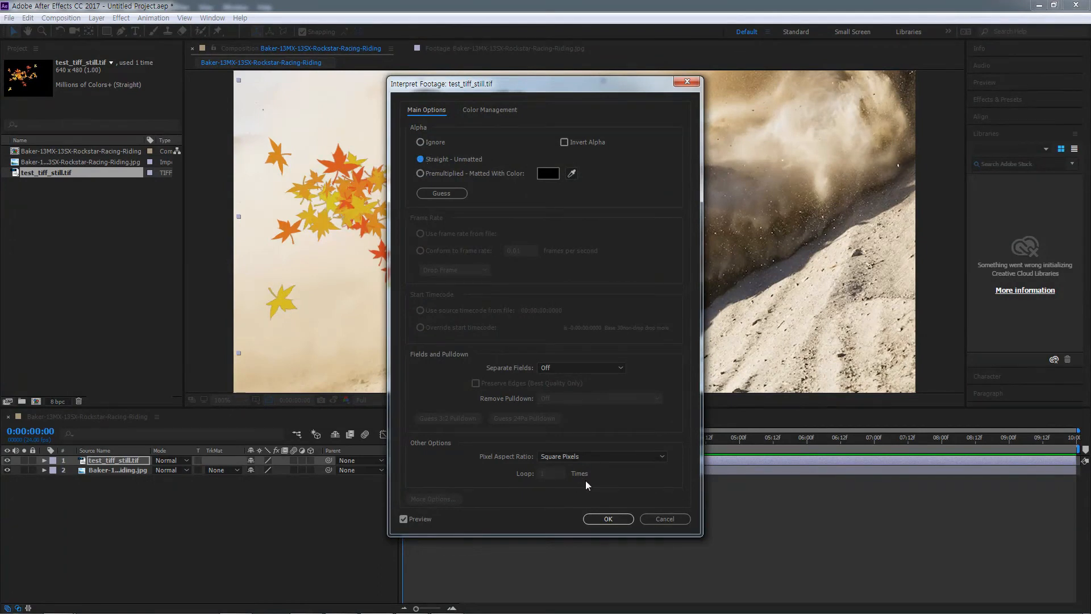
{"action": "left_click", "coordinate": [608, 518]}
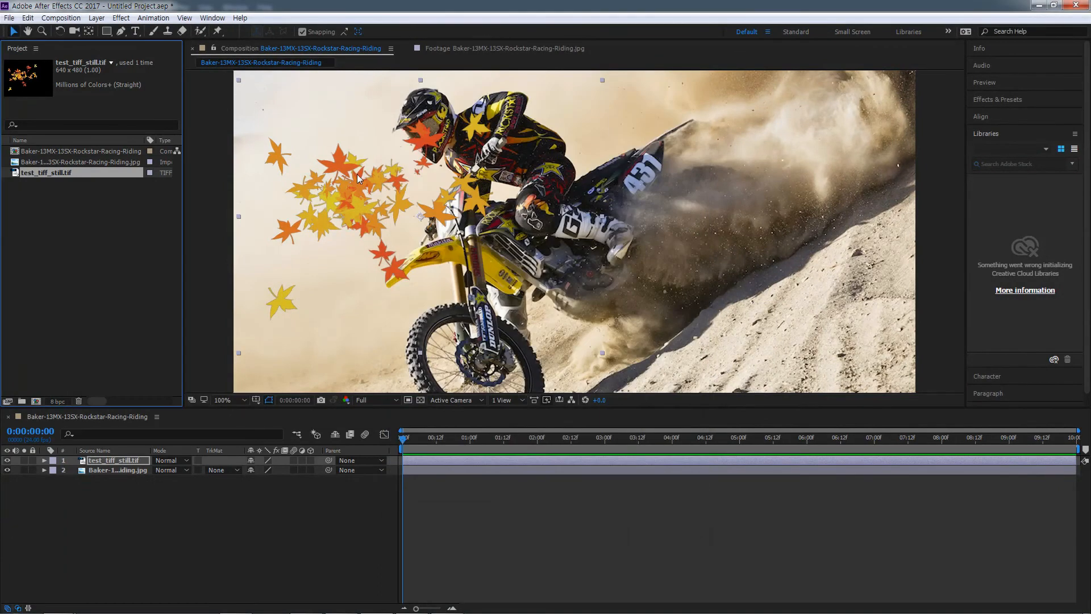
Compare the Premultiplied, Straight and Ignore alpha interpretations on test_tiff_still.tif and apply Ignore
{"action": "left_click", "coordinate": [7, 401]}
{"action": "left_click", "coordinate": [420, 174]}
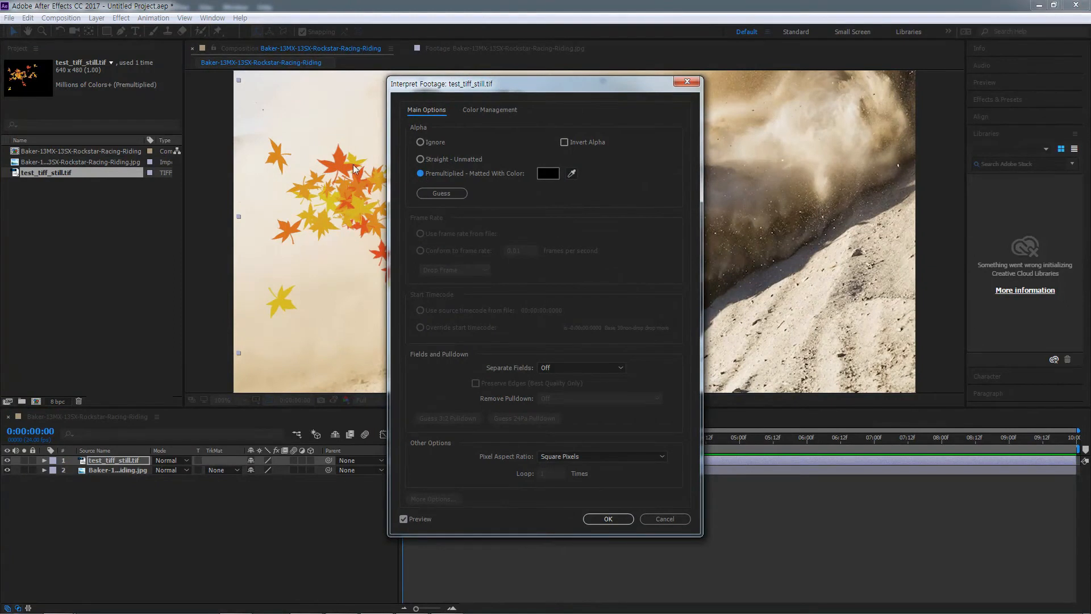
{"action": "left_click", "coordinate": [420, 160]}
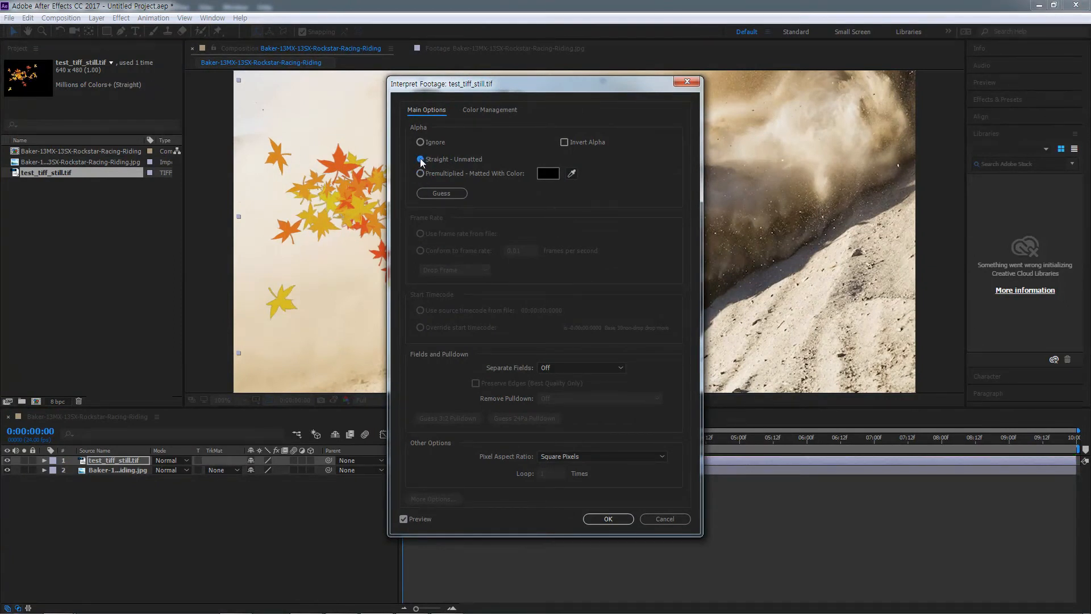
{"action": "left_click", "coordinate": [421, 174]}
{"action": "left_click", "coordinate": [422, 142]}
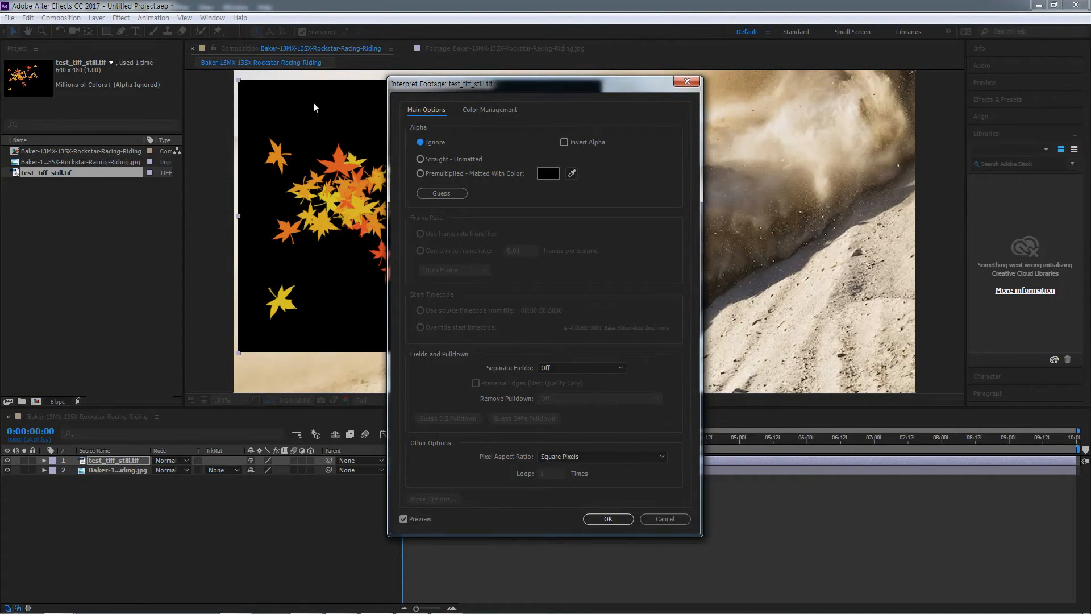
{"action": "left_click", "coordinate": [421, 159]}
{"action": "left_click", "coordinate": [421, 174]}
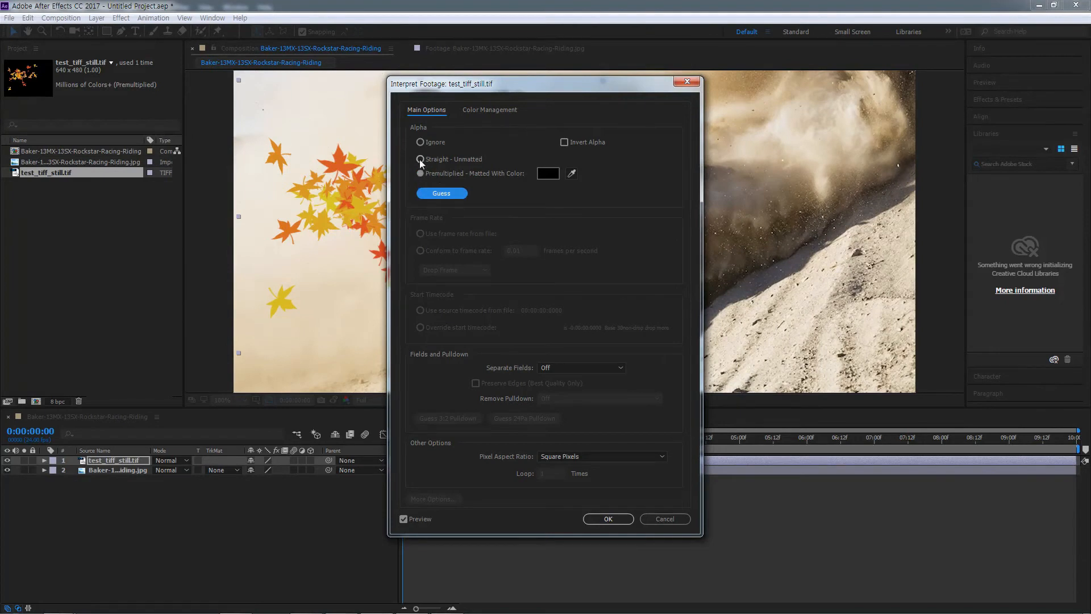
{"action": "left_click", "coordinate": [418, 142]}
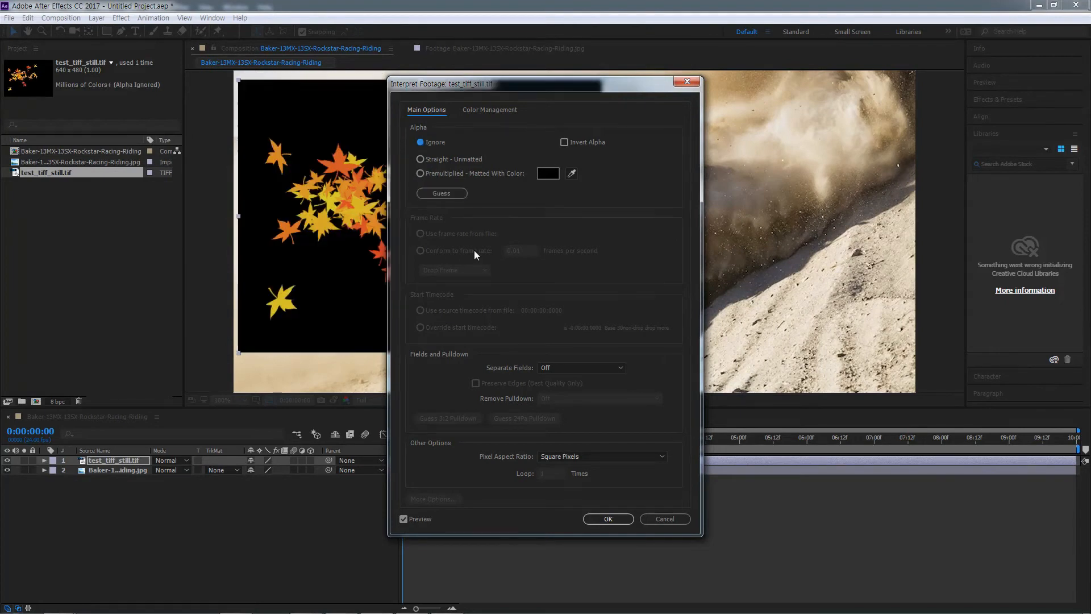
{"action": "left_click", "coordinate": [602, 514]}
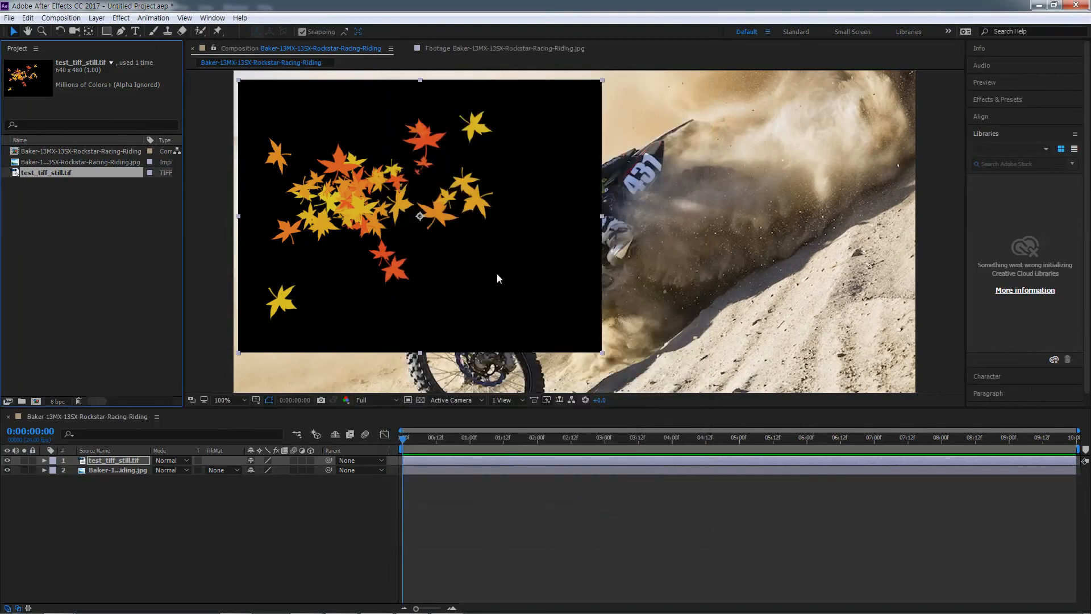
Delete the test_tiff_still.tif layer from the composition, leaving its footage interpretation as it is
{"action": "left_click", "coordinate": [7, 401]}
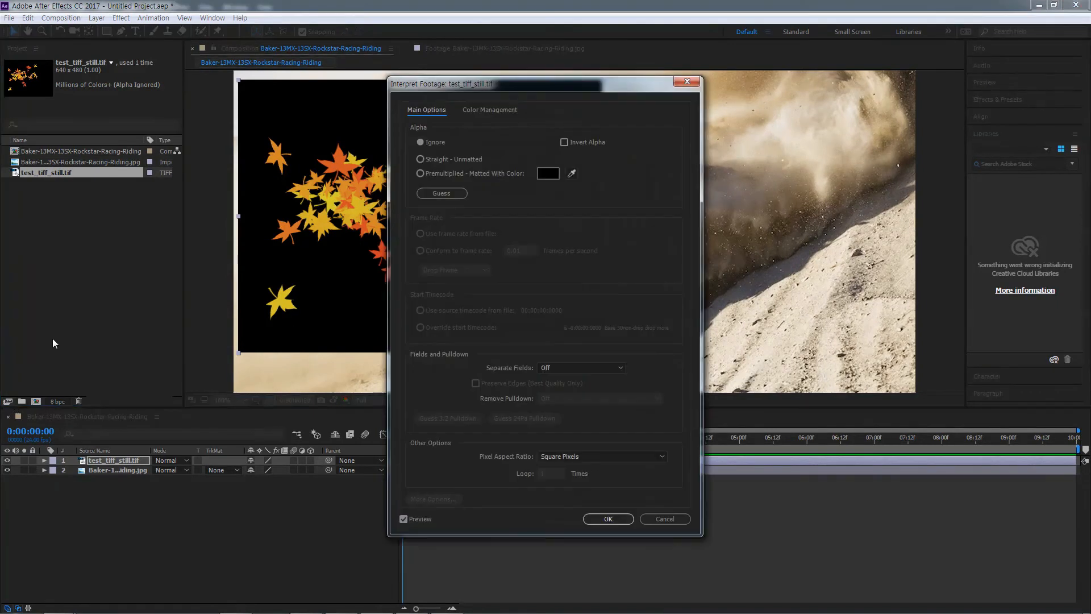
{"action": "left_click", "coordinate": [665, 518]}
{"action": "left_click", "coordinate": [105, 462]}
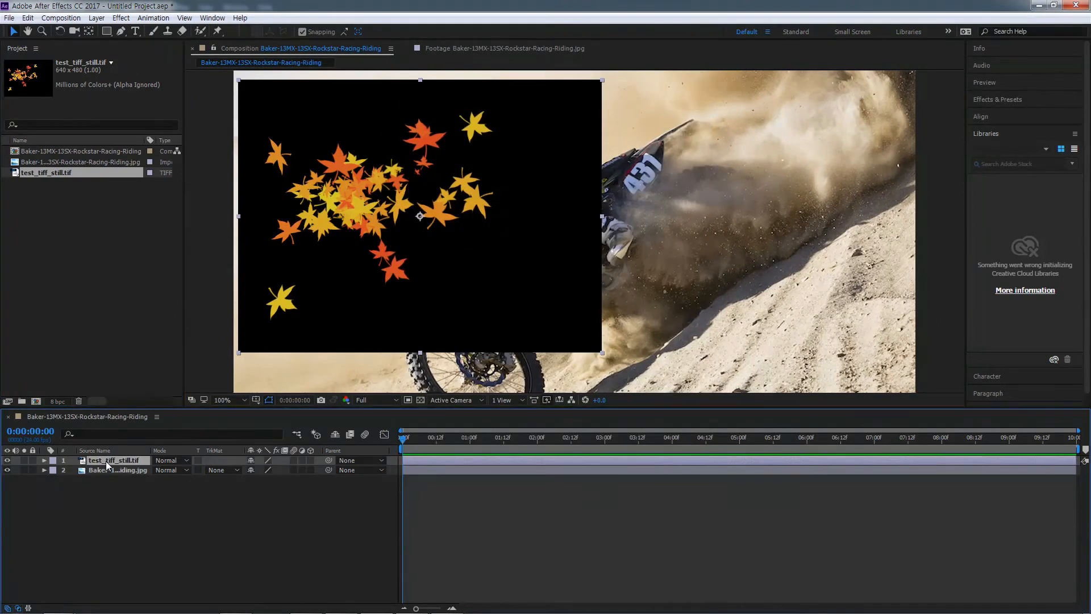
{"action": "key", "text": "Delete"}
Import the test_png image into the project as footage
{"action": "left_click", "coordinate": [91, 269]}
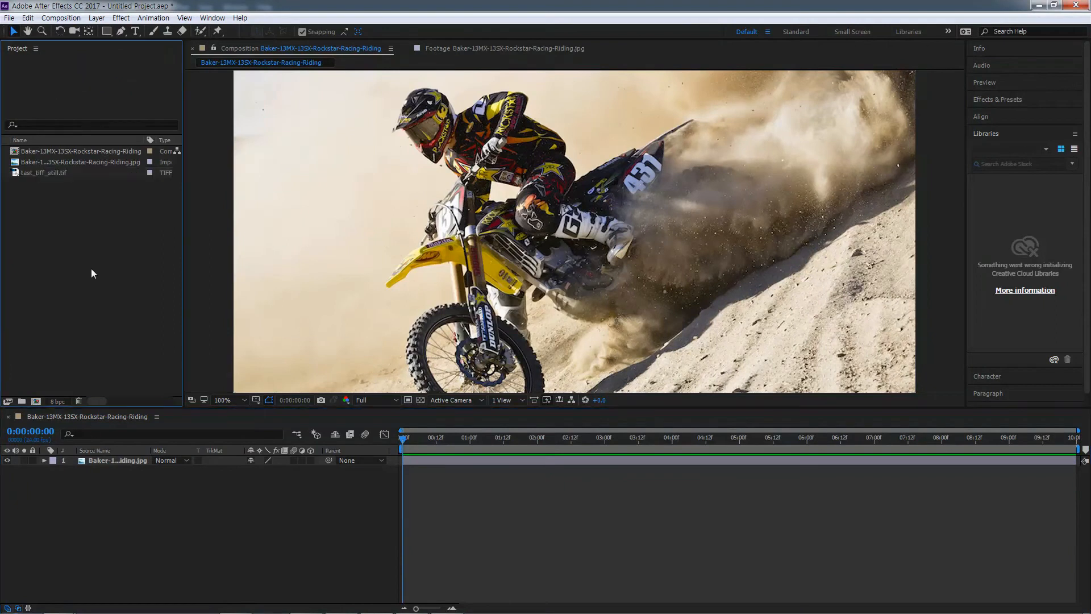
{"action": "double_click", "coordinate": [77, 219]}
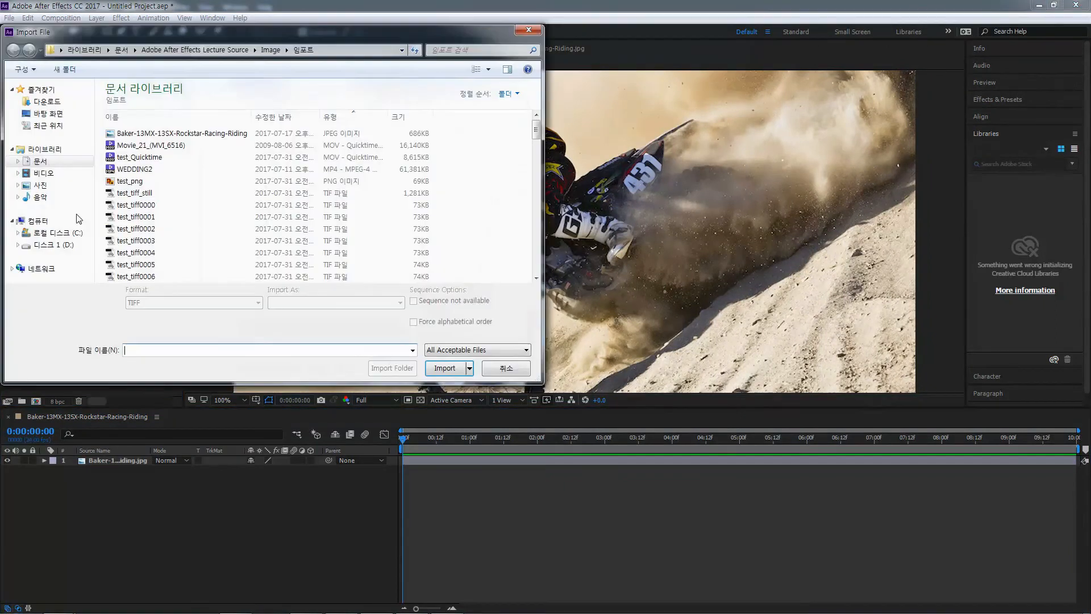
{"action": "left_click", "coordinate": [135, 182]}
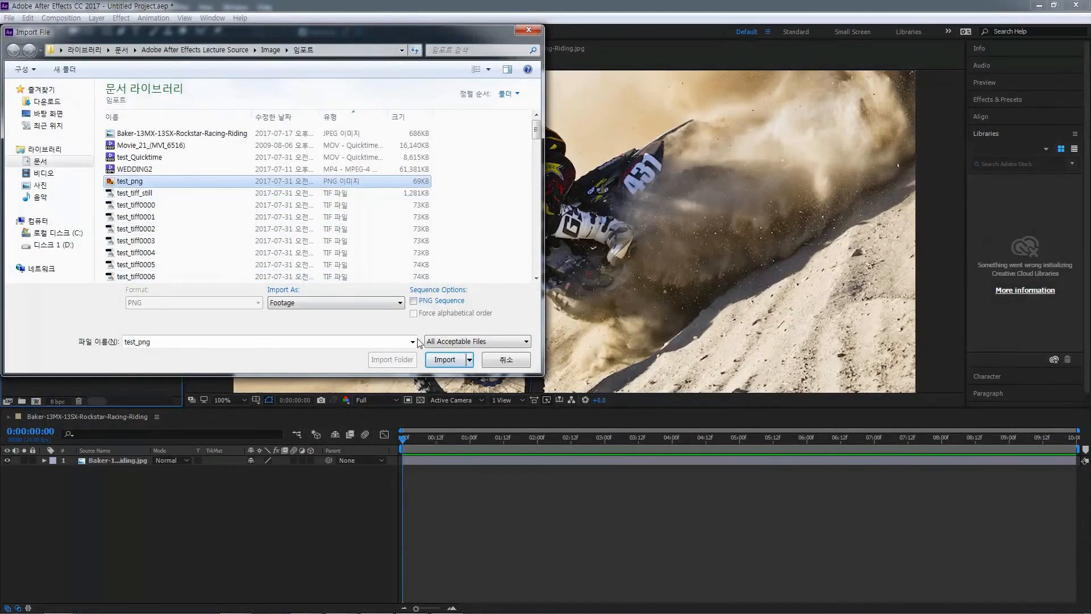
{"action": "left_click", "coordinate": [447, 360]}
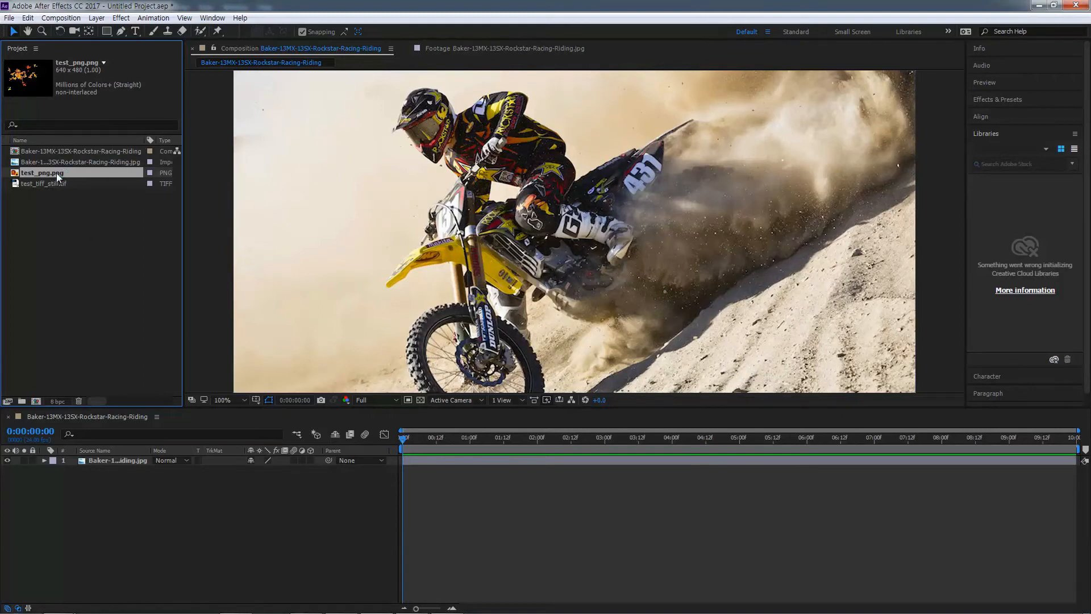
Add test_png.png as a layer above the motocross image and move its leaves over the bright area beside the rider
{"action": "key", "text": "ctrl+slash"}
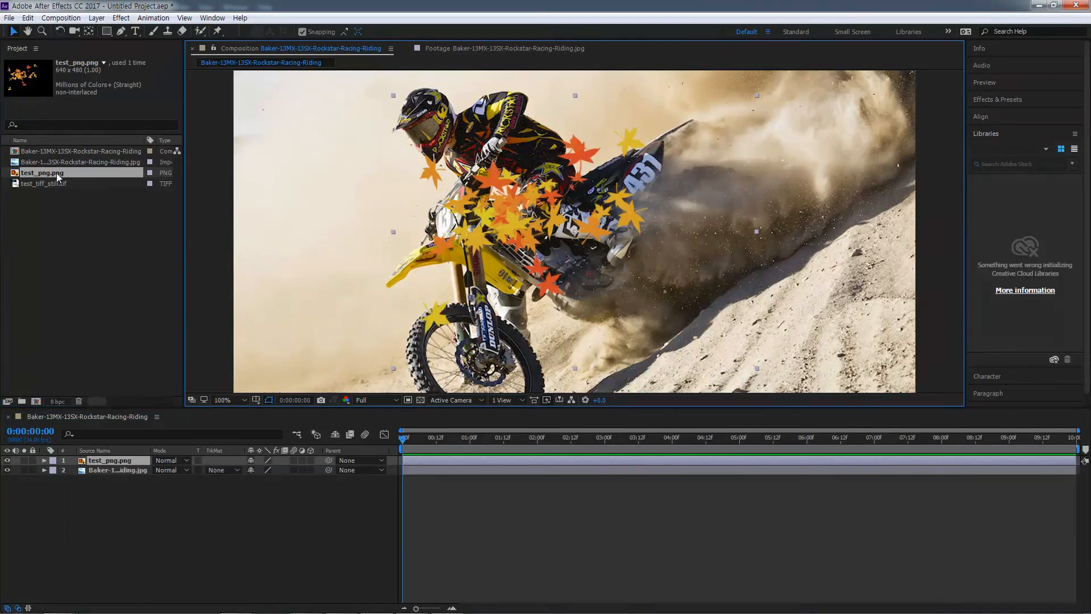
{"action": "left_click_drag", "start_coordinate": [514, 209], "coordinate": [398, 200]}
{"action": "key", "text": "shift+Left"}
{"action": "key", "text": "shift+Left"}
{"action": "key", "text": "shift+Left"}
{"action": "key", "text": "shift+Left"}
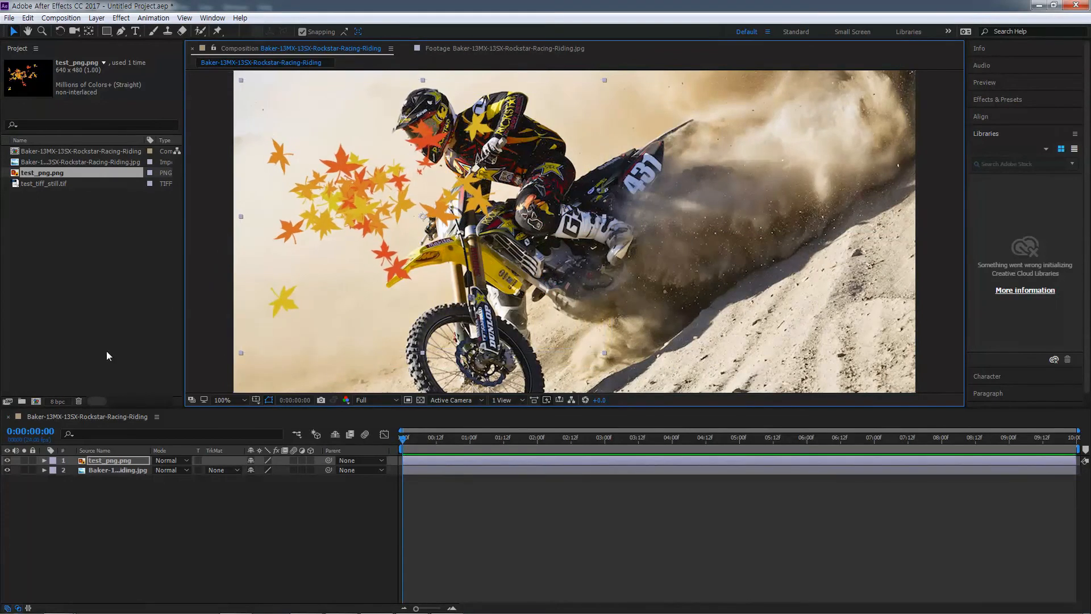
Compare the Premultiplied, Straight and Ignore alpha interpretations on test_png.png, and apply the guessed Straight - Unmatted setting
{"action": "left_click", "coordinate": [8, 403]}
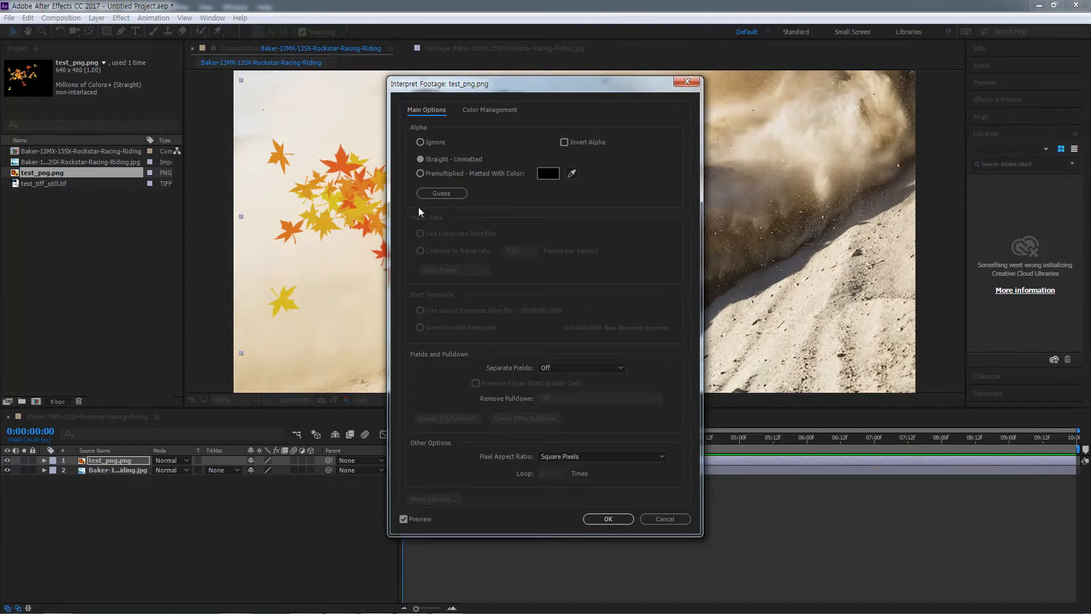
{"action": "left_click", "coordinate": [420, 172]}
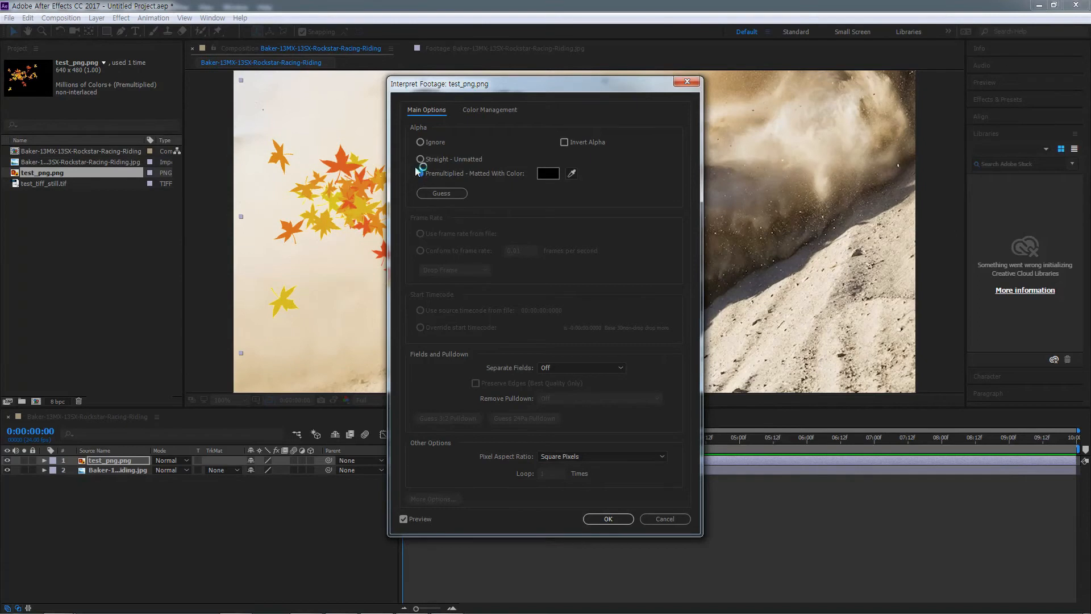
{"action": "left_click", "coordinate": [420, 159]}
{"action": "left_click", "coordinate": [421, 143]}
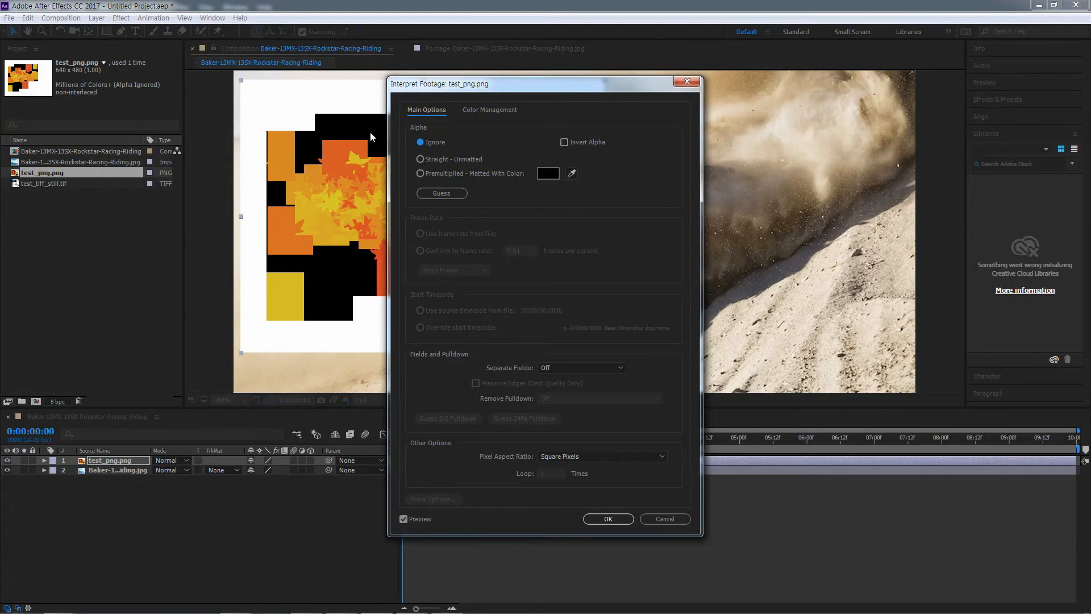
{"action": "left_click_drag", "start_coordinate": [490, 91], "coordinate": [542, 105]}
{"action": "left_click", "coordinate": [472, 188]}
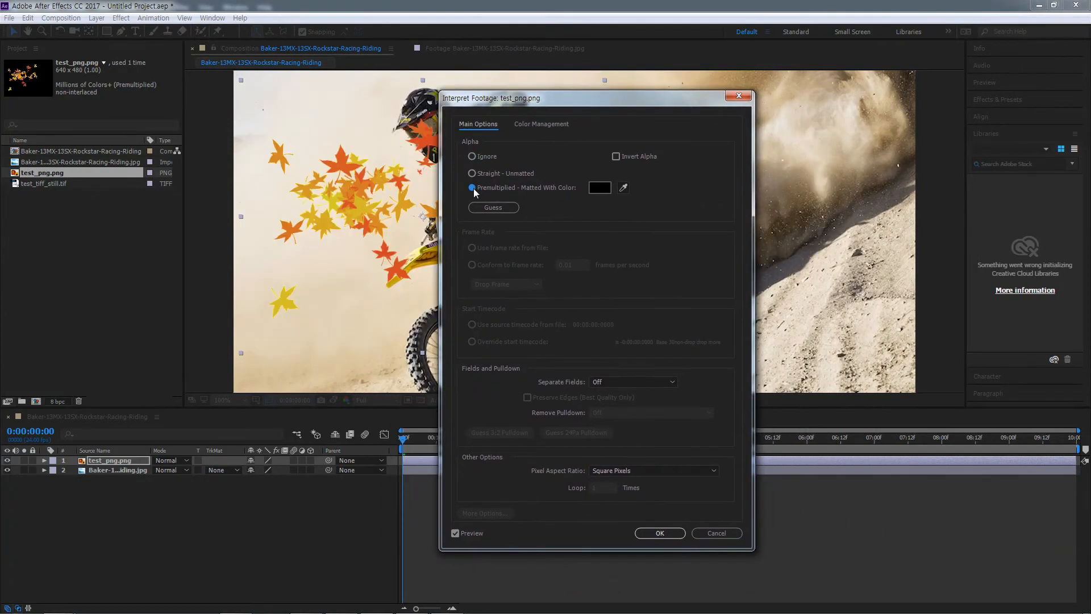
{"action": "left_click", "coordinate": [490, 208]}
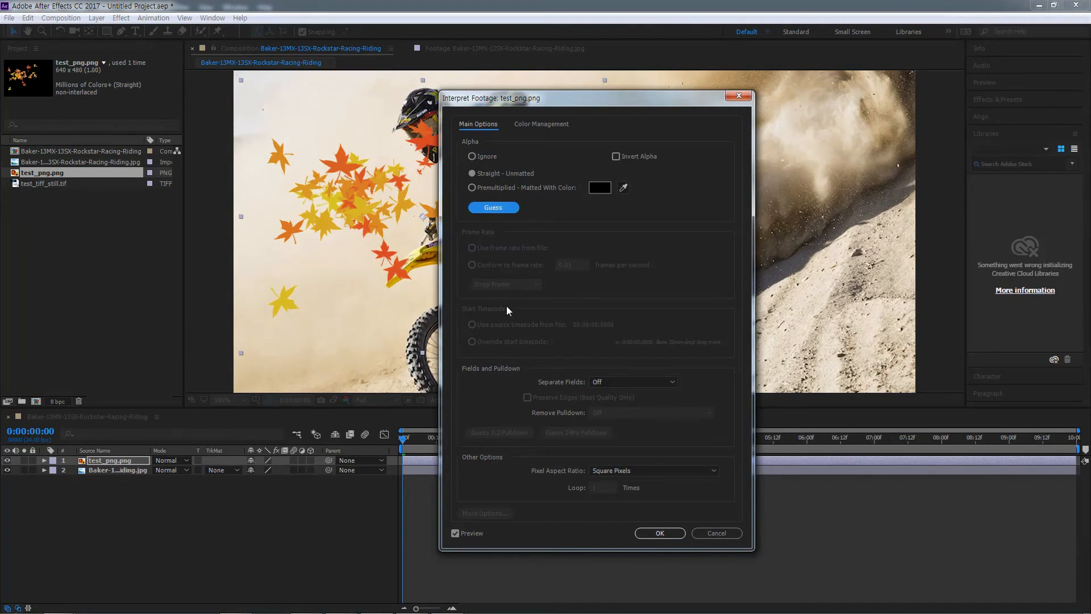
{"action": "left_click", "coordinate": [667, 533]}
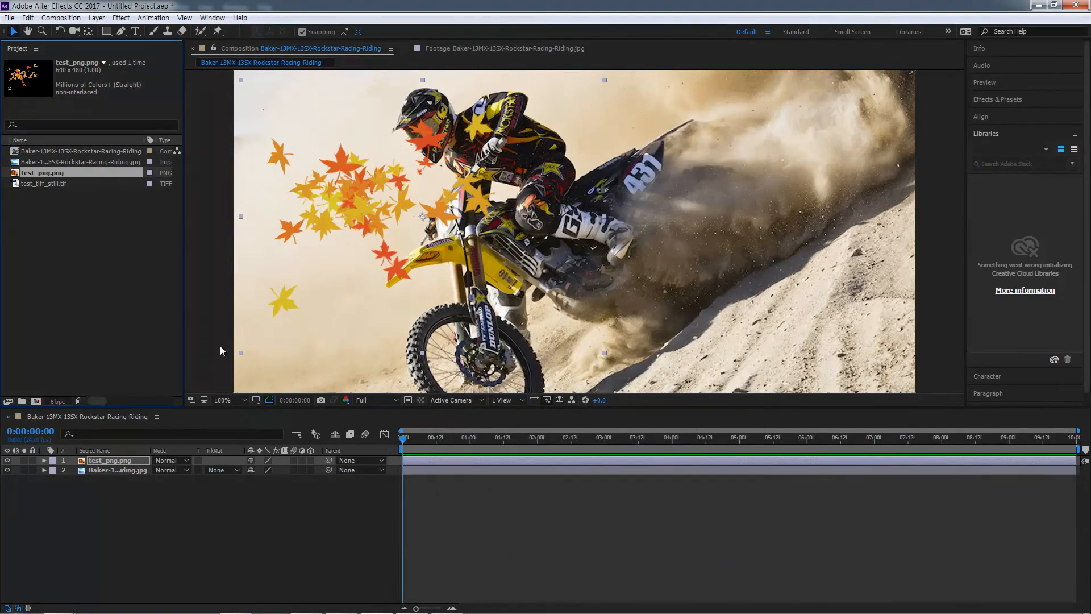
Delete the test_png.png footage from the project, including its layer in the composition
{"action": "key", "text": "Delete"}
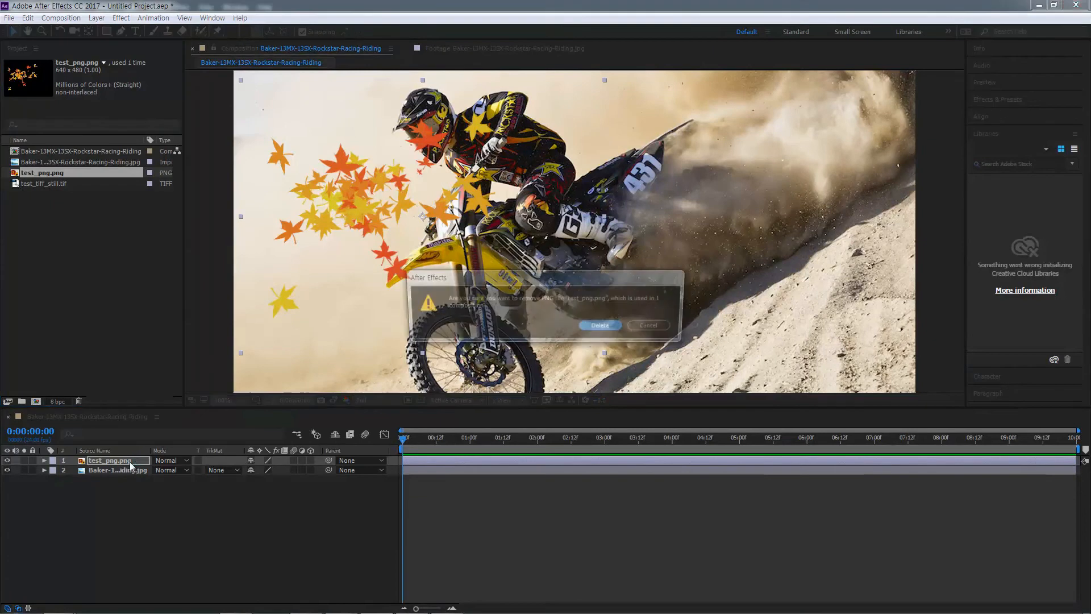
{"action": "key", "text": "Return"}
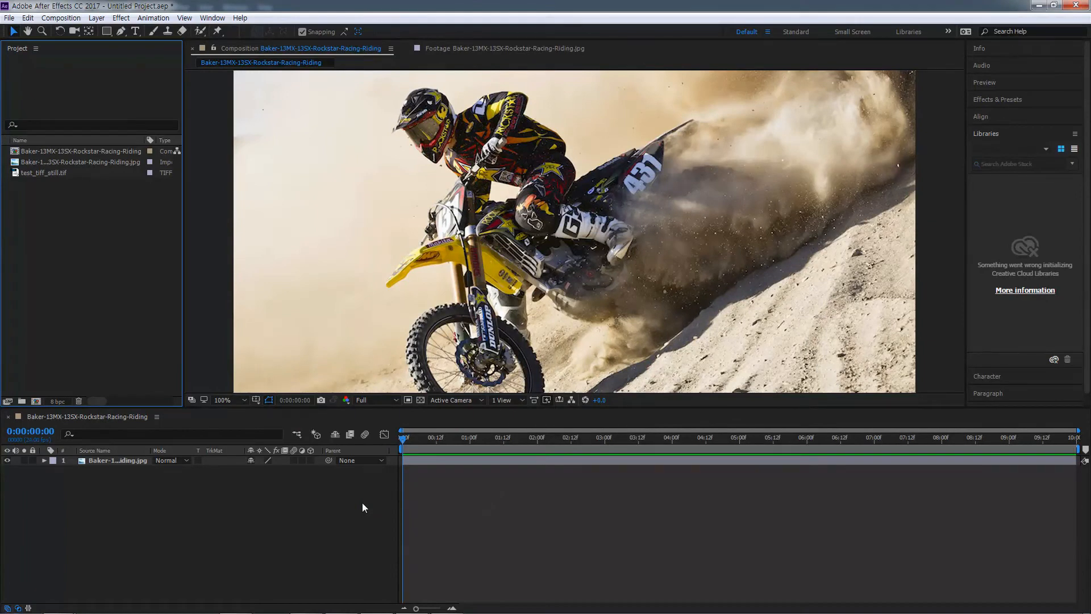
Switch to Cinema 4D, play the checkered cube's animation and return to frame 0
{"action": "key", "text": "alt+Tab"}
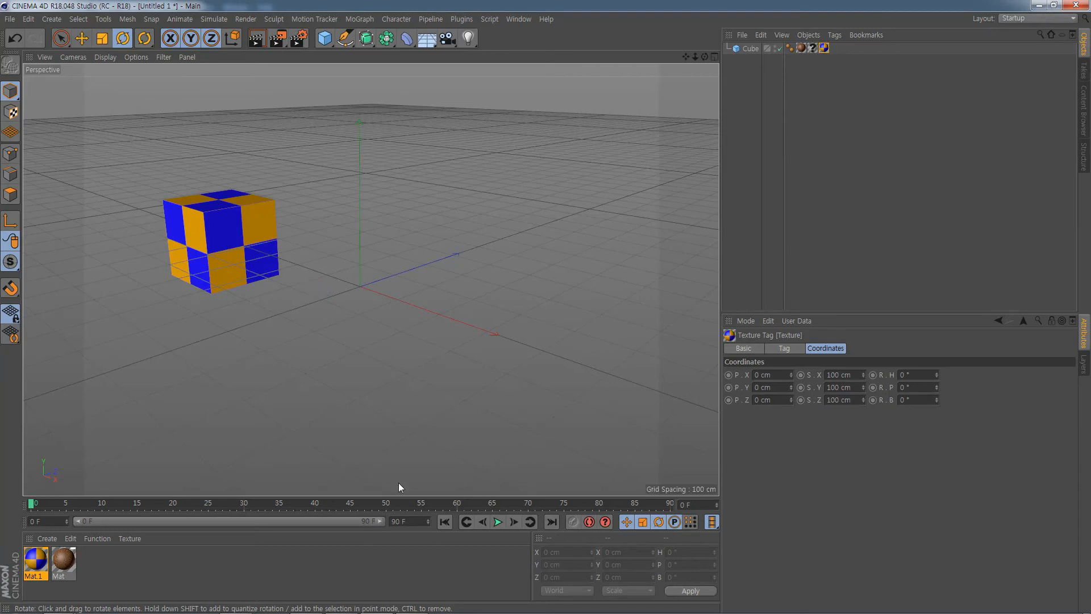
{"action": "left_click", "coordinate": [498, 523]}
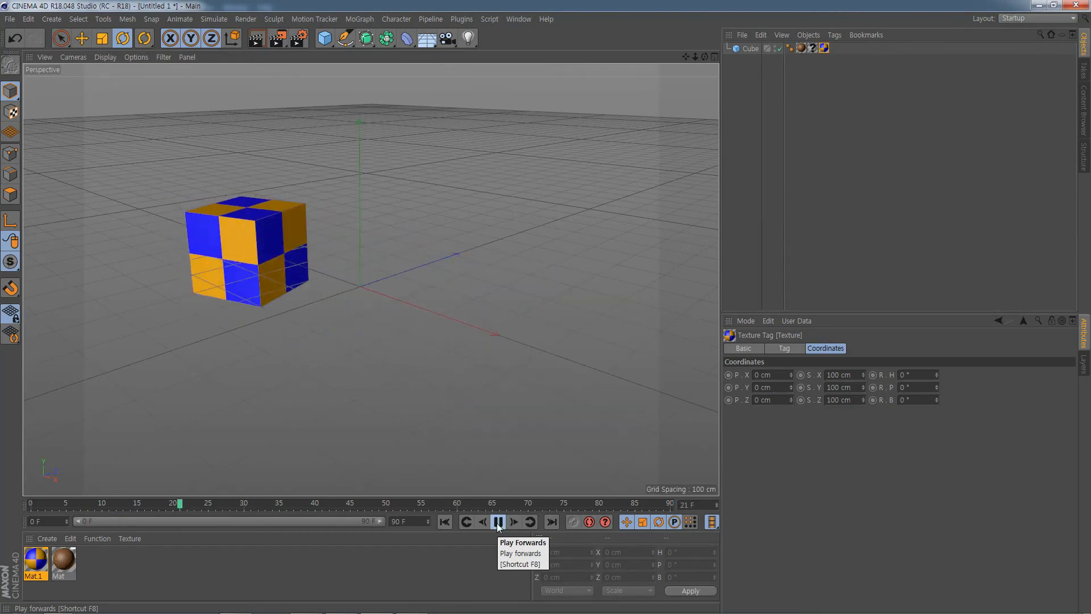
{"action": "left_click", "coordinate": [498, 522]}
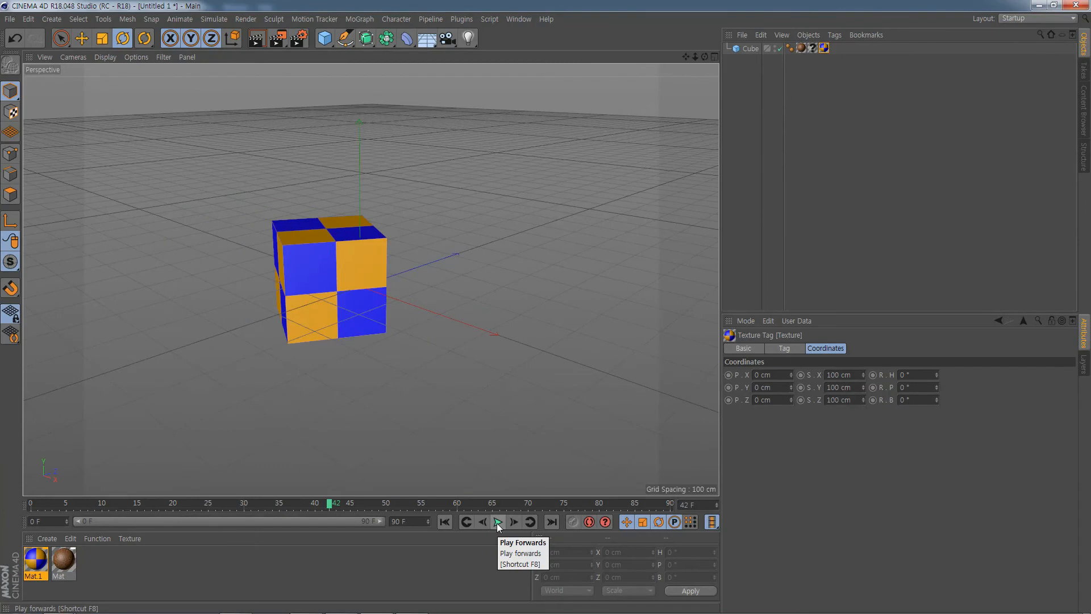
{"action": "left_click", "coordinate": [445, 521]}
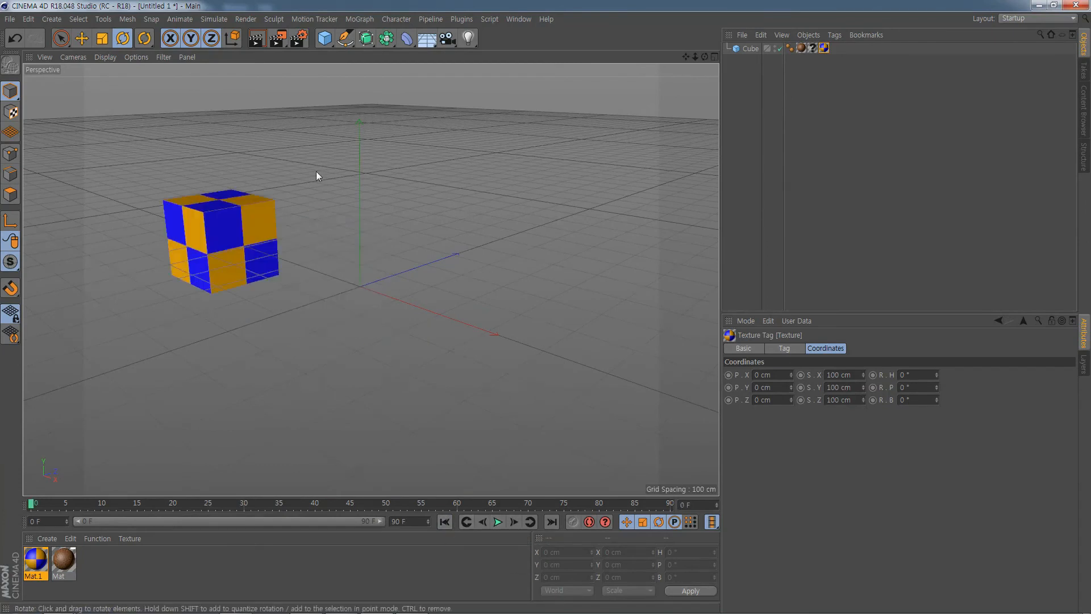
Review the available image save formats in the render settings, keep TIFF (PSD Layers), and replay the cube animation
{"action": "left_click", "coordinate": [303, 38]}
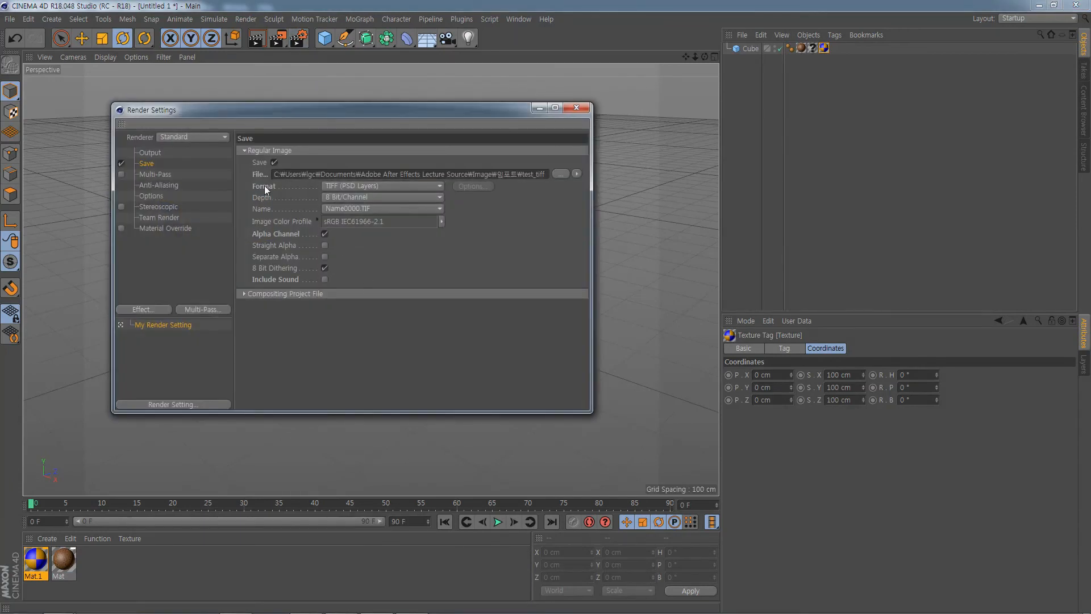
{"action": "left_click", "coordinate": [433, 185]}
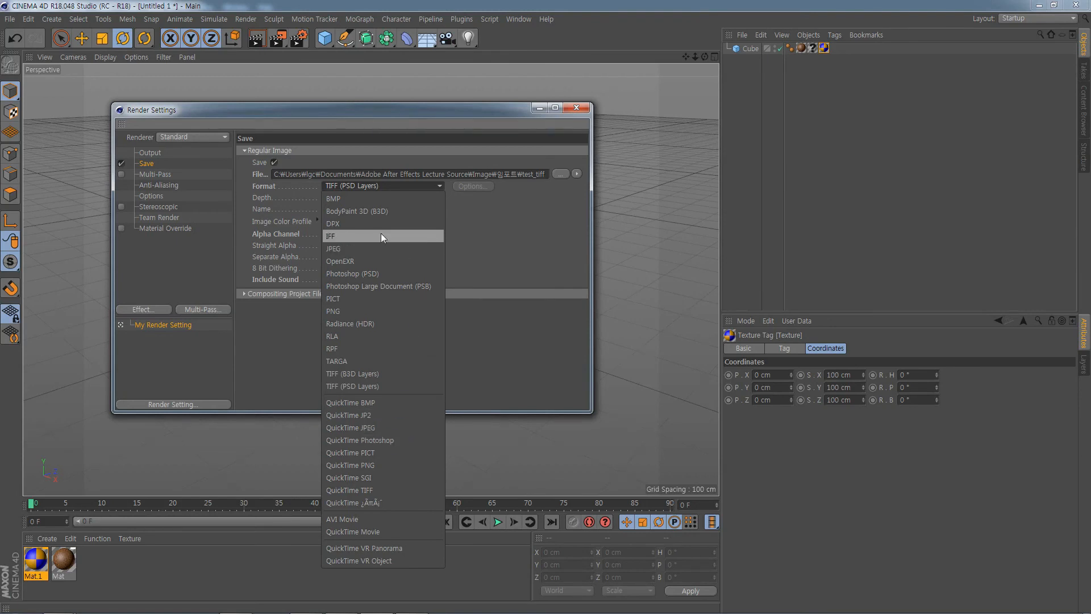
{"action": "left_click", "coordinate": [389, 387]}
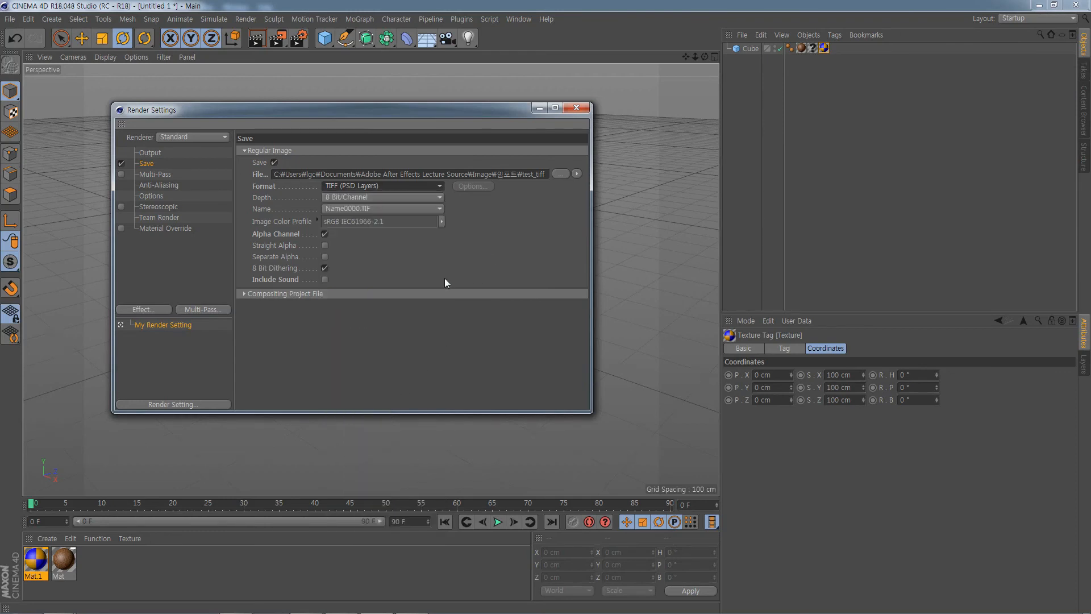
{"action": "left_click", "coordinate": [576, 108]}
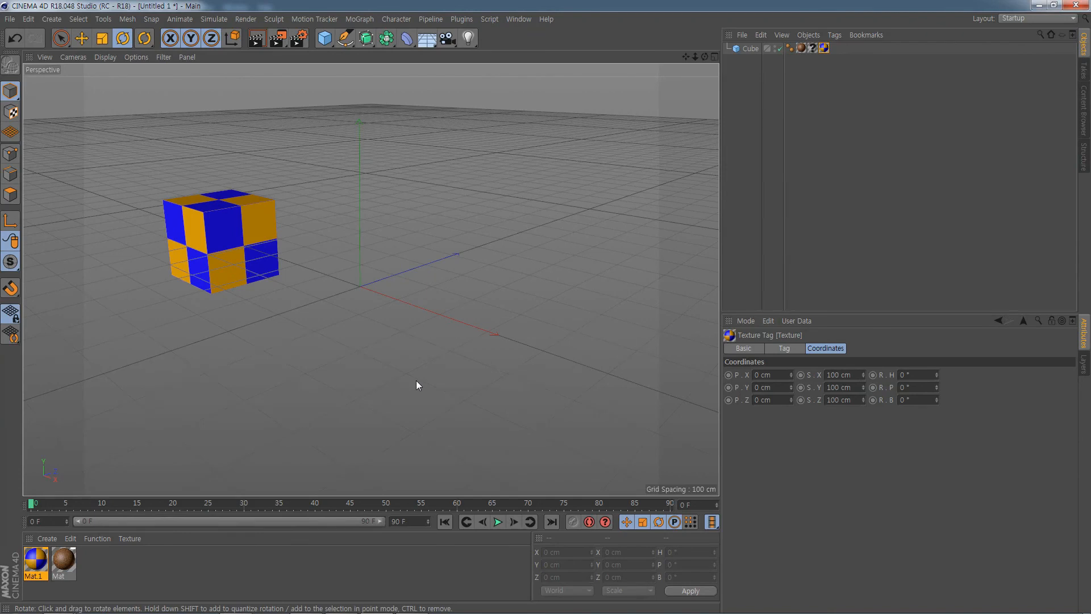
{"action": "left_click", "coordinate": [498, 524]}
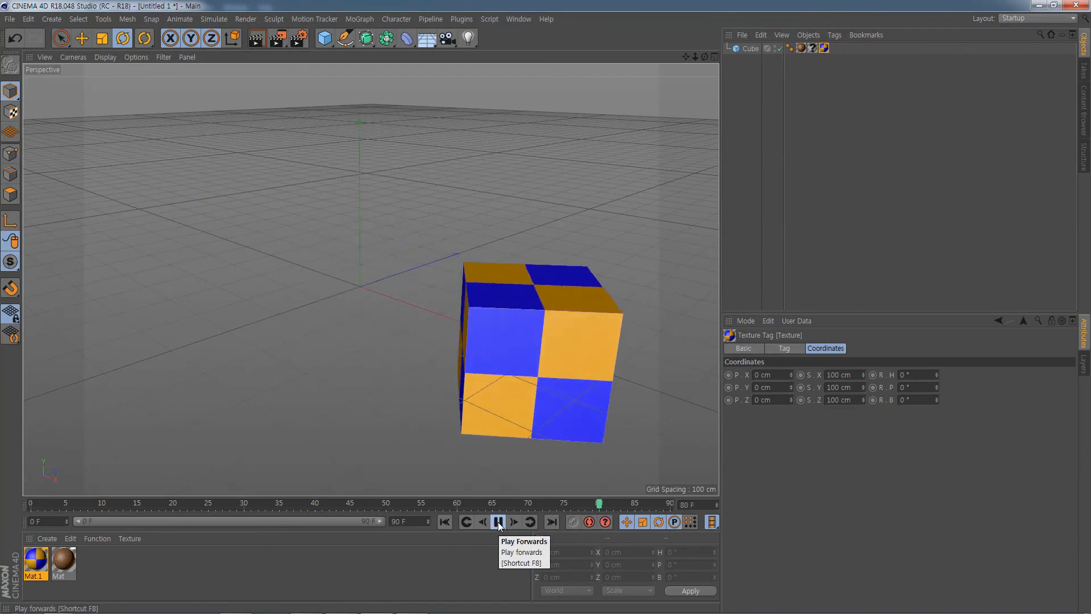
{"action": "left_click", "coordinate": [499, 523]}
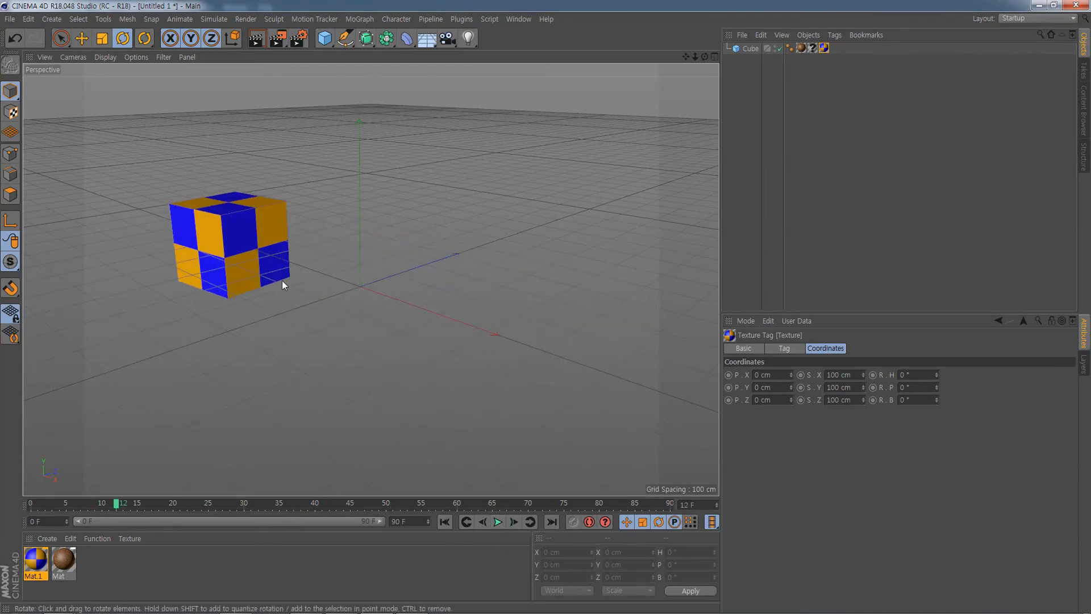
Switch back to After Effects and import the numbered TIFF files starting from test_tiff0000 as footage with TIFF Sequence enabled
{"action": "key", "text": "alt+Tab"}
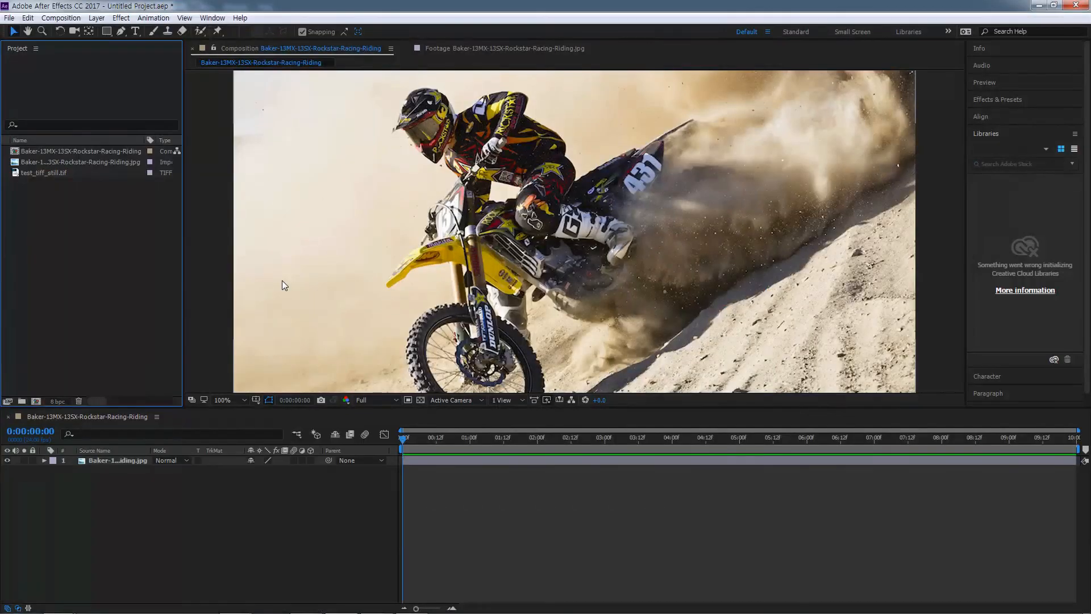
{"action": "double_click", "coordinate": [80, 241]}
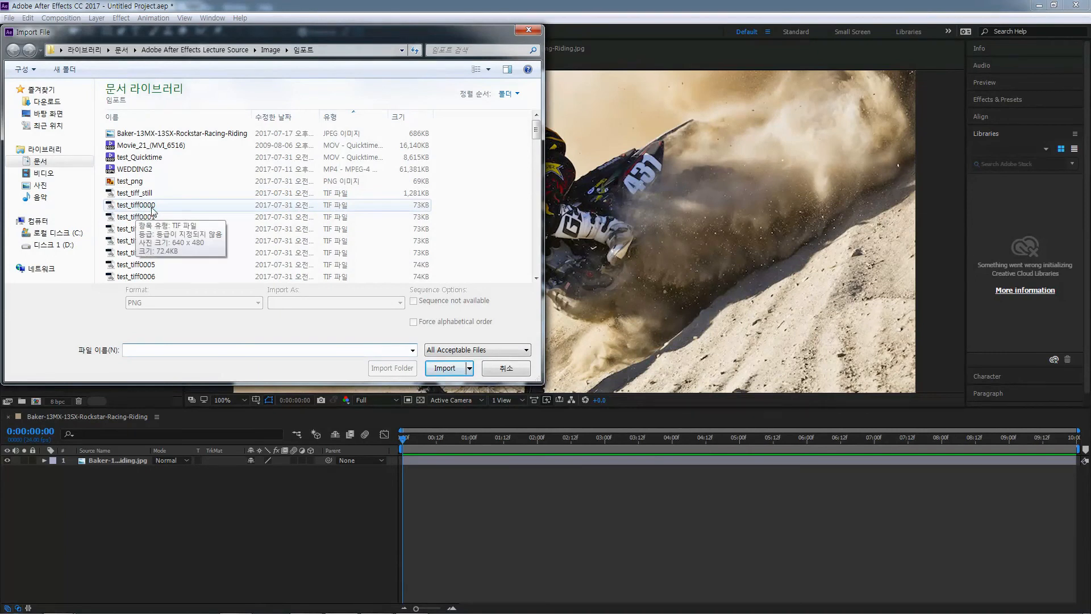
{"action": "left_click", "coordinate": [152, 207]}
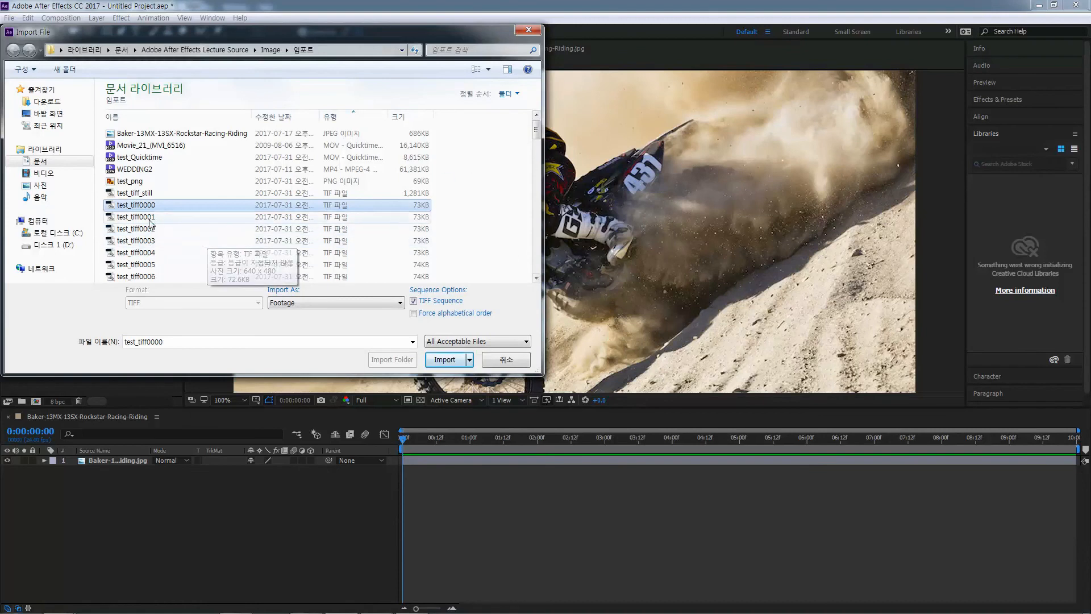
{"action": "mouse_move", "coordinate": [536, 133]}
{"action": "left_mouse_down"}
{"action": "mouse_move", "coordinate": [537, 265]}
{"action": "mouse_move", "coordinate": [548, 151]}
{"action": "mouse_move", "coordinate": [537, 139]}
{"action": "left_mouse_up"}
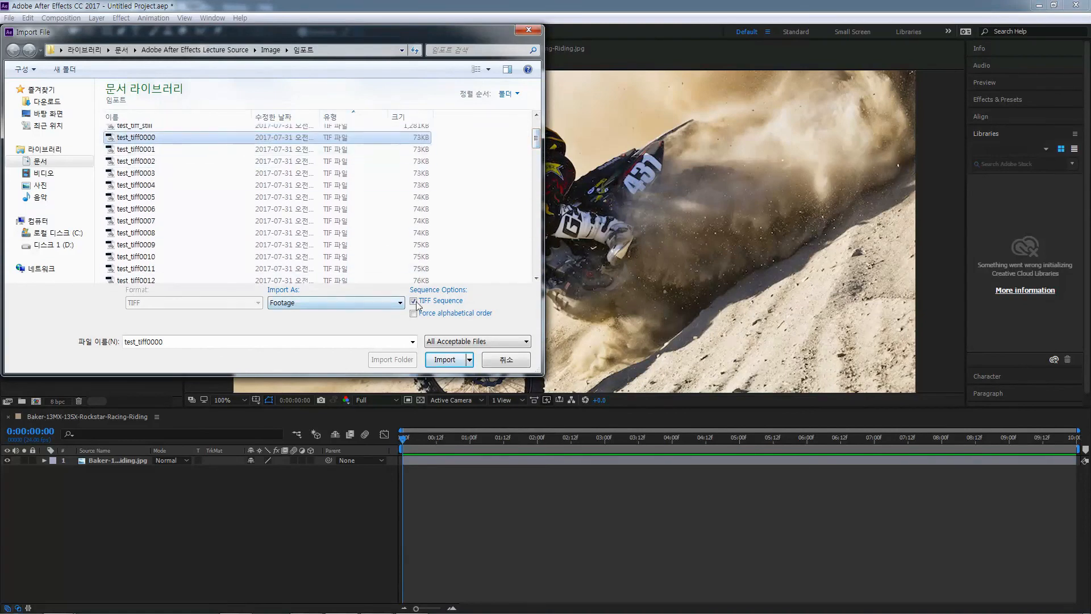
{"action": "left_click", "coordinate": [136, 126]}
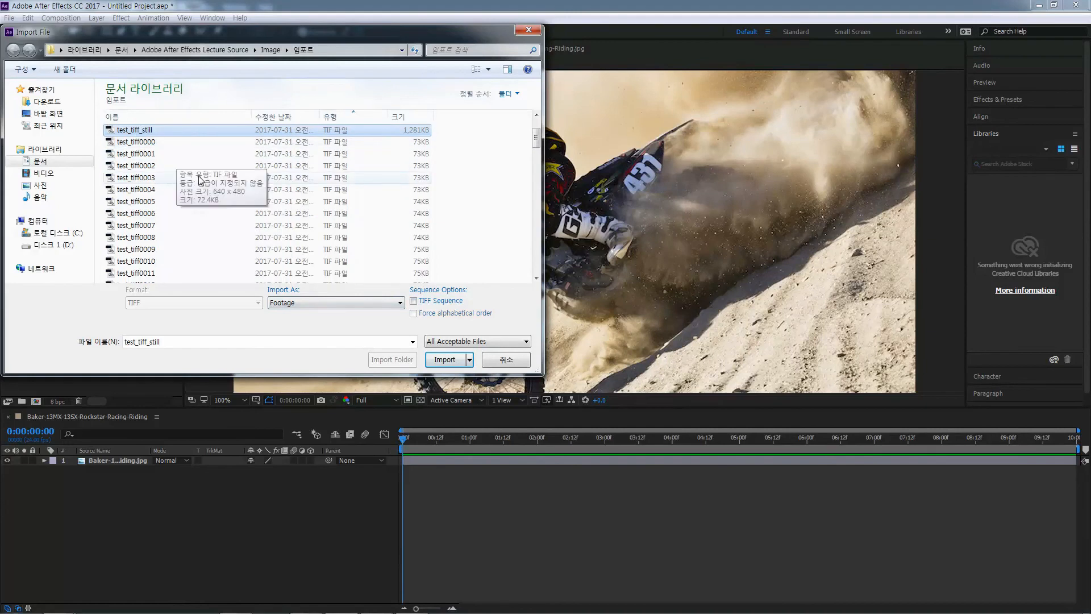
{"action": "left_click", "coordinate": [145, 142]}
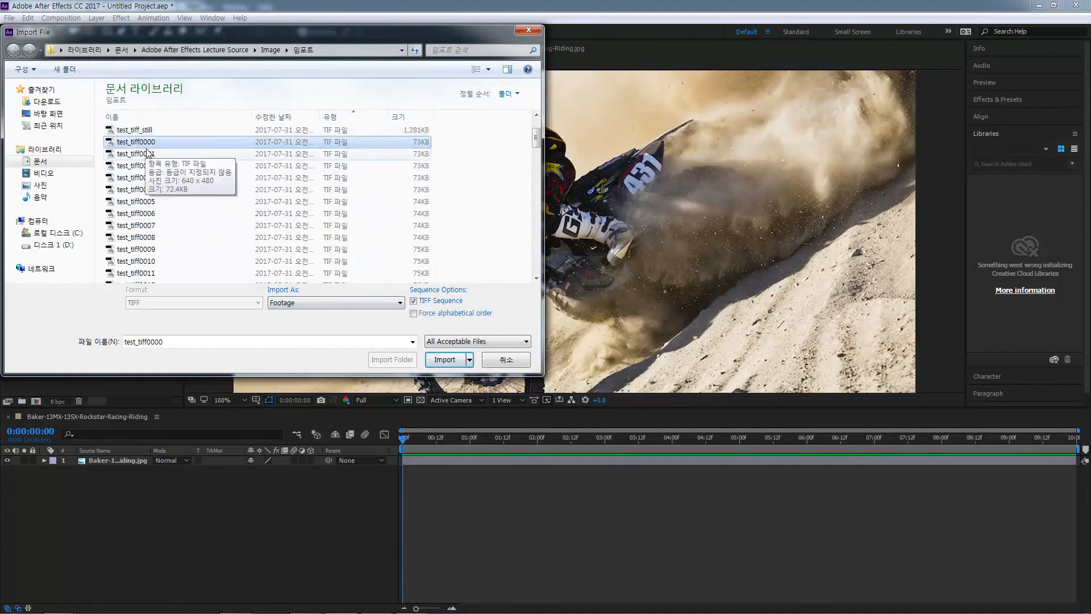
{"action": "left_click", "coordinate": [413, 301]}
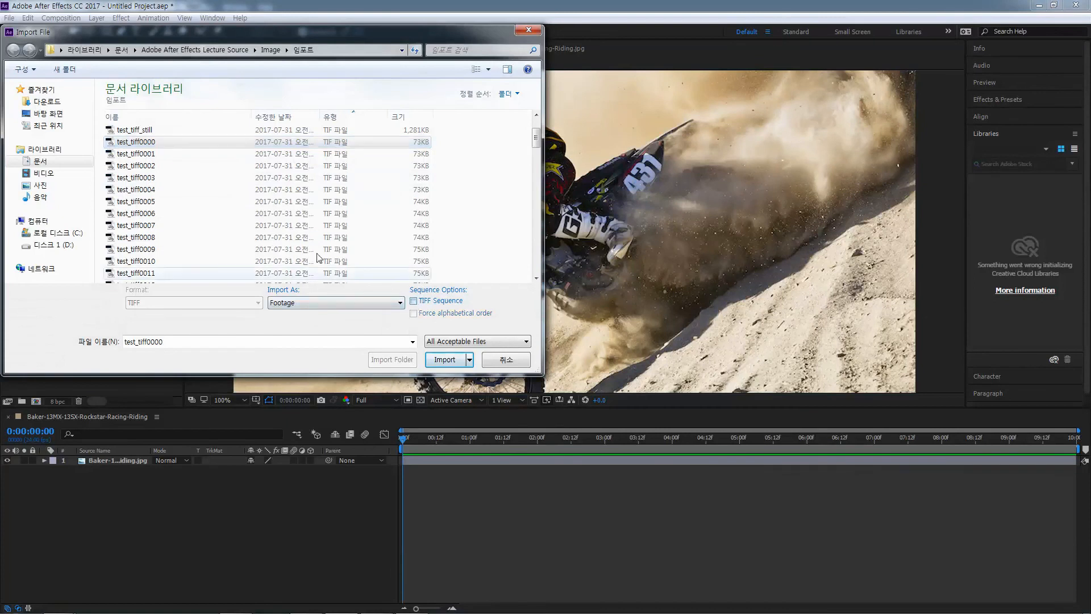
{"action": "left_click", "coordinate": [147, 142]}
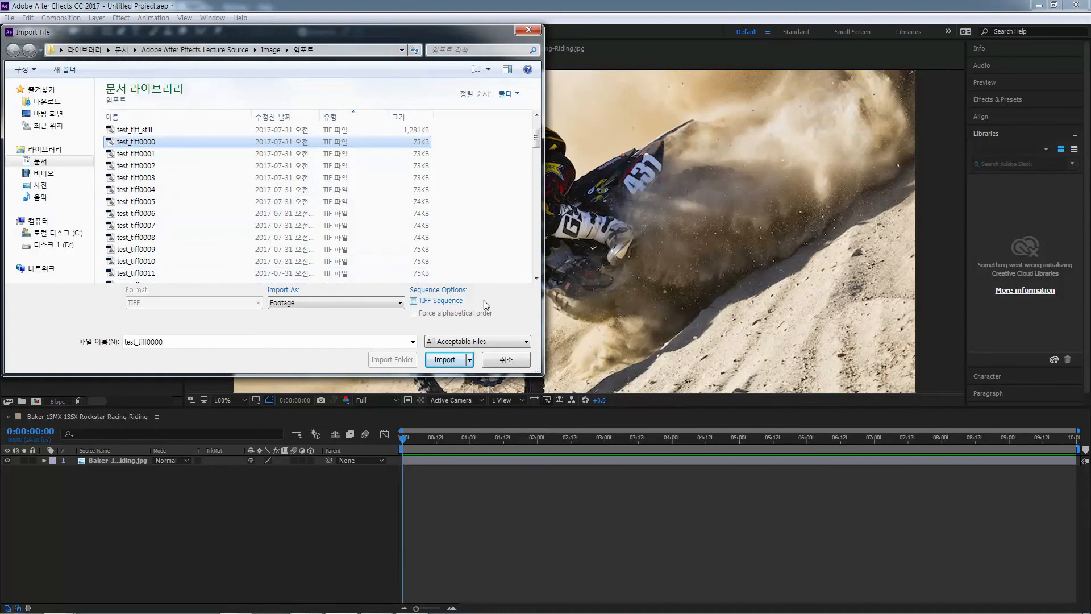
{"action": "left_click", "coordinate": [414, 302]}
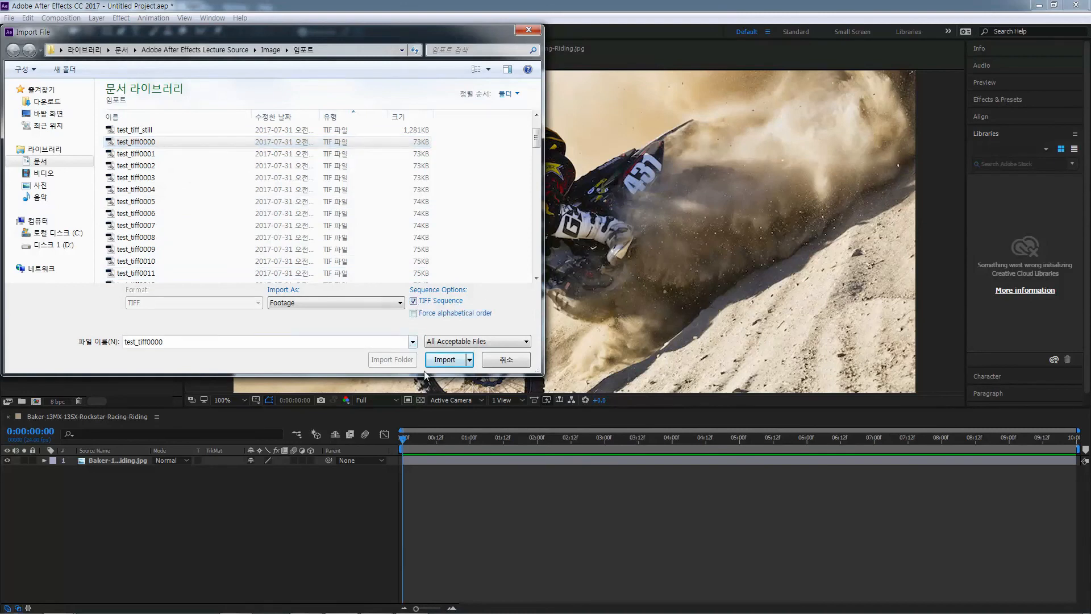
{"action": "left_click", "coordinate": [445, 367]}
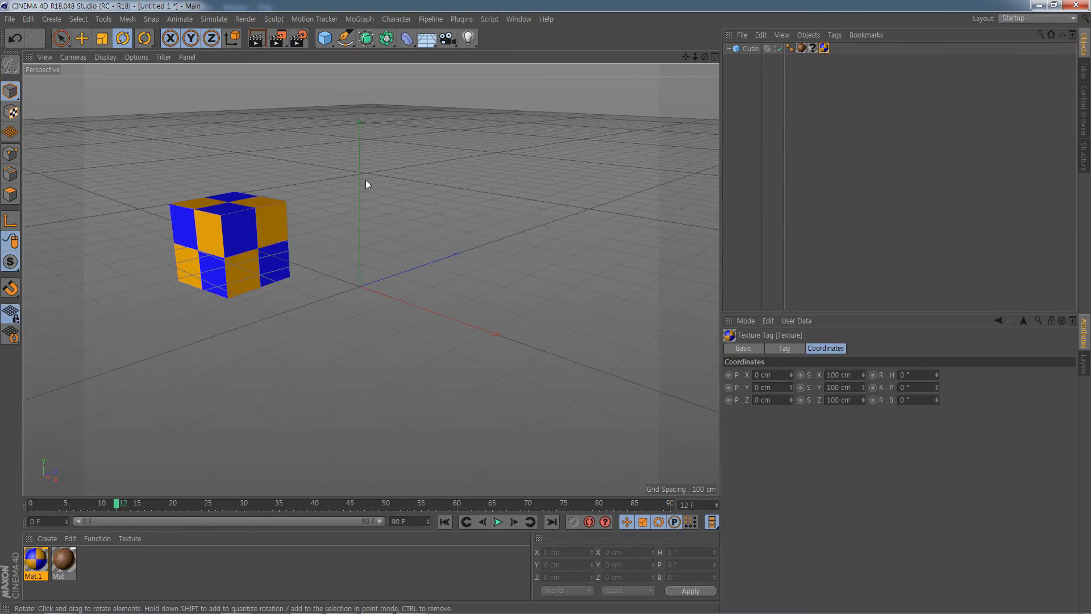
Switch to Cinema 4D and review the alpha options in the render settings for saving, leaving them as they are
{"action": "left_click", "coordinate": [301, 40]}
{"action": "left_click_drag", "start_coordinate": [354, 113], "coordinate": [626, 135]}
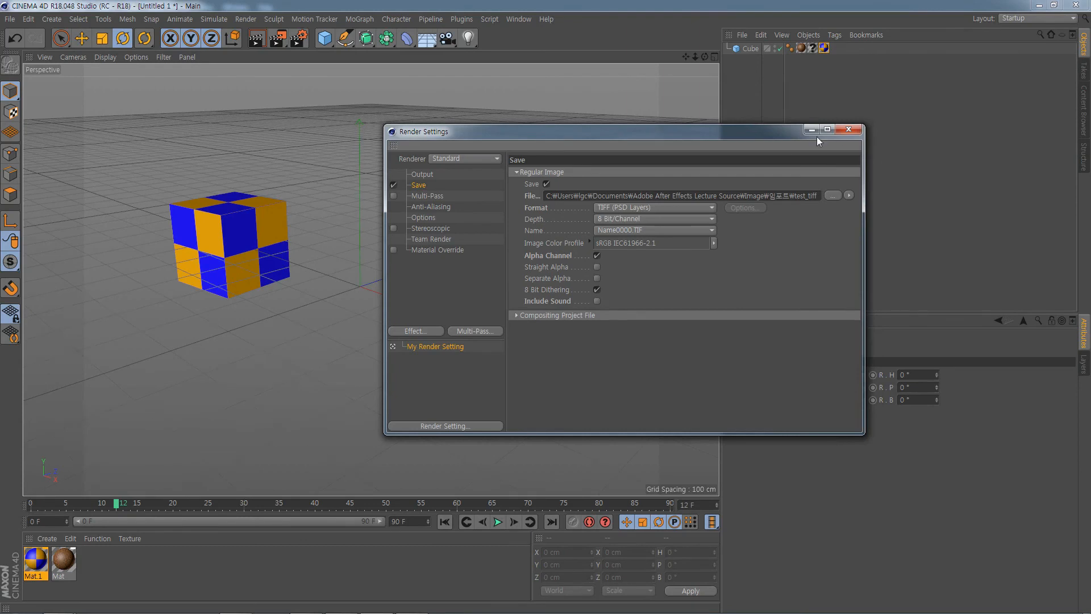
{"action": "left_click", "coordinate": [849, 129]}
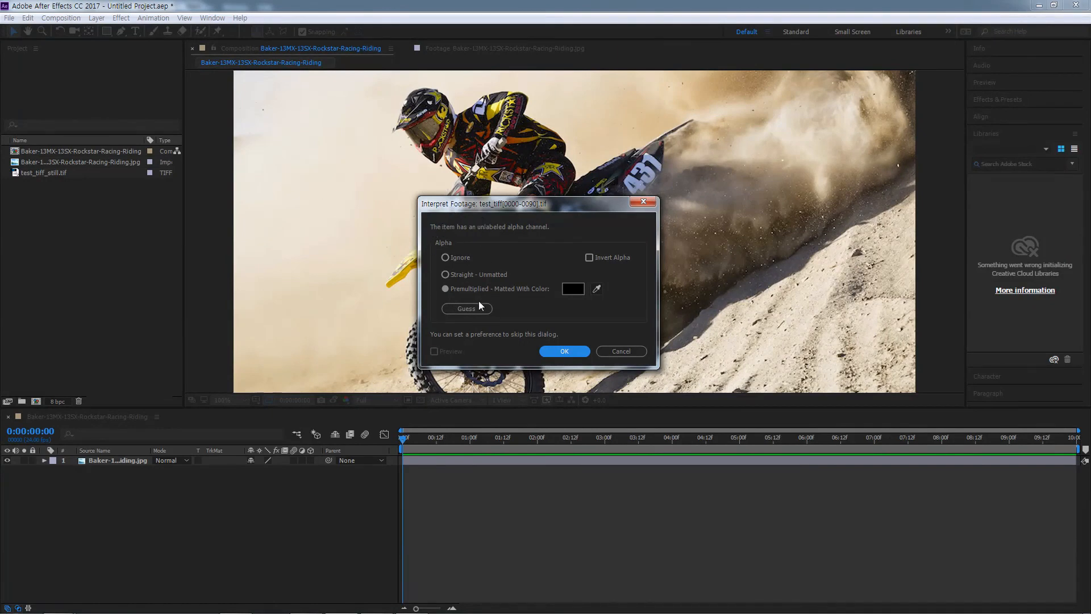
Guess the TIFF sequence's alpha in After Effects, check Cinema 4D's Alpha Channel render option, and accept Straight - Unmatted
{"action": "left_click", "coordinate": [460, 309]}
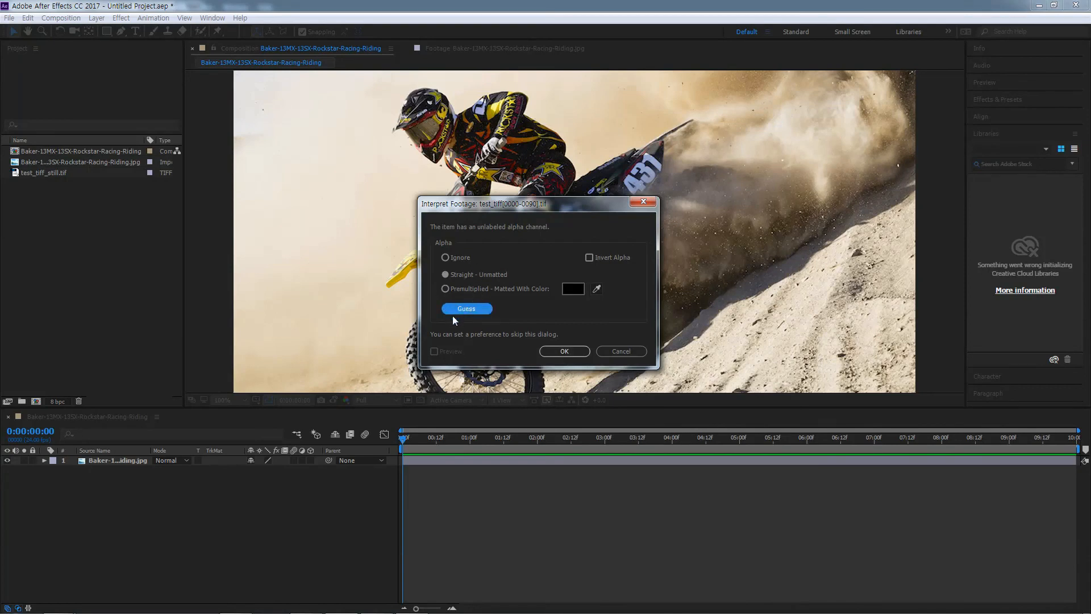
{"action": "left_click", "coordinate": [561, 352]}
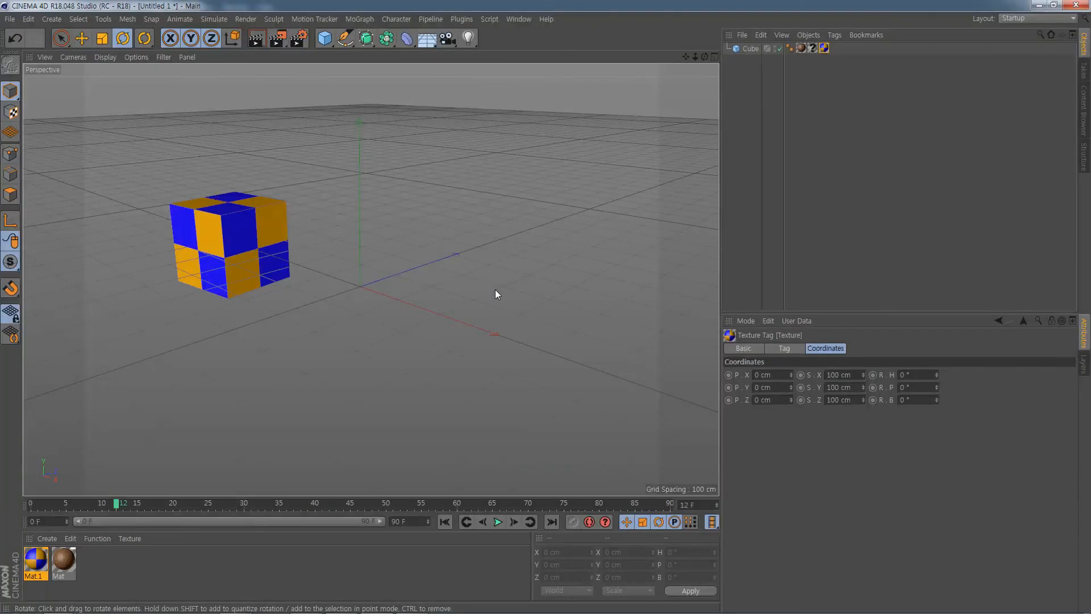
{"action": "left_click", "coordinate": [298, 38]}
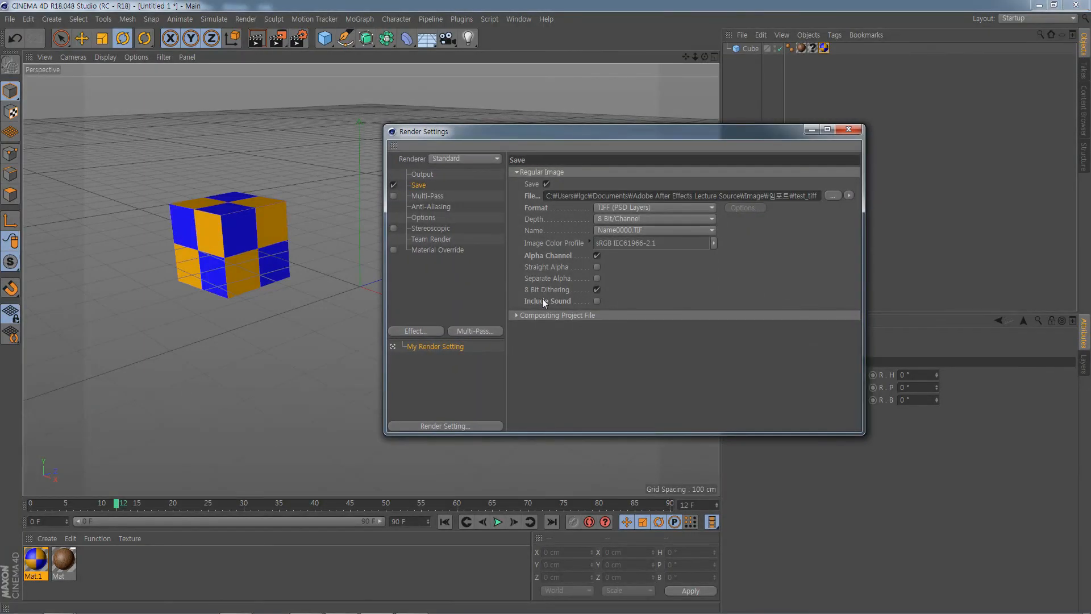
{"action": "left_click", "coordinate": [597, 256]}
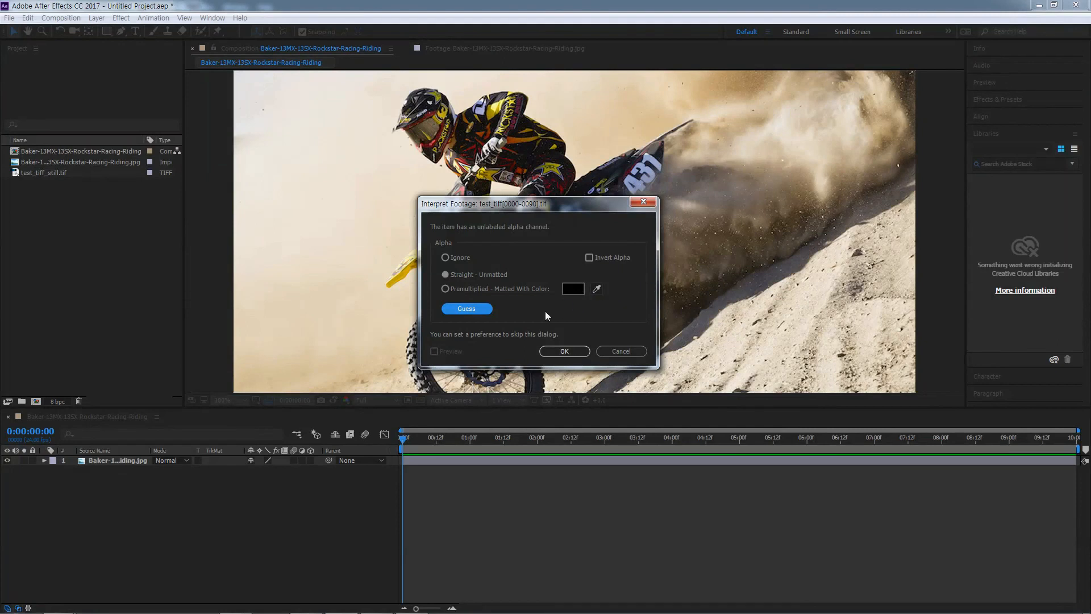
{"action": "left_click", "coordinate": [568, 350]}
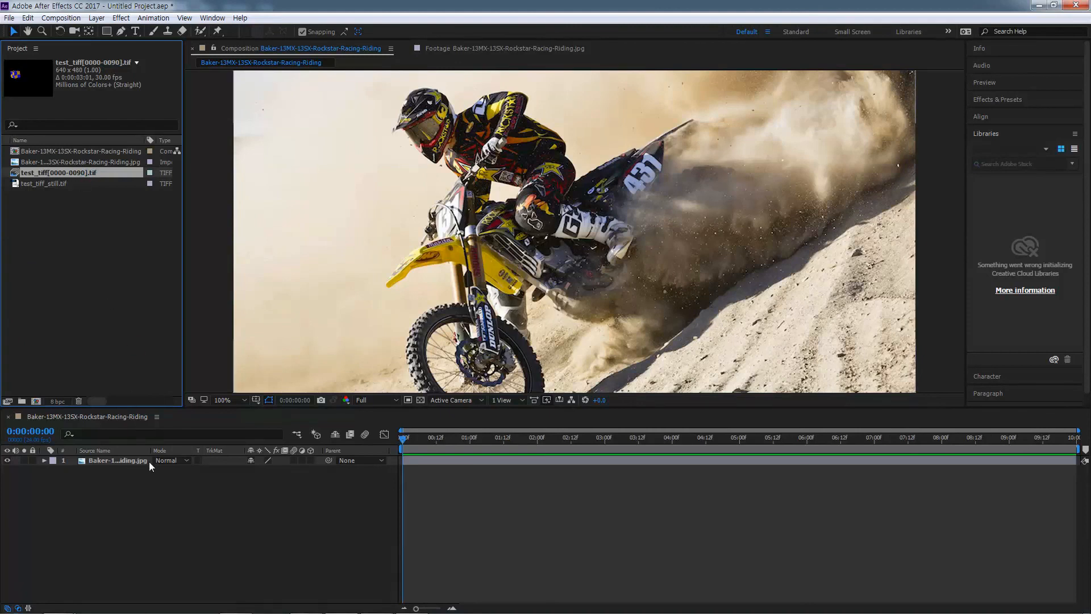
Play the test_tiff[0000-0090].tif sequence in the Footage viewer and check its transparent background with the transparency grid
{"action": "double_click", "coordinate": [32, 172]}
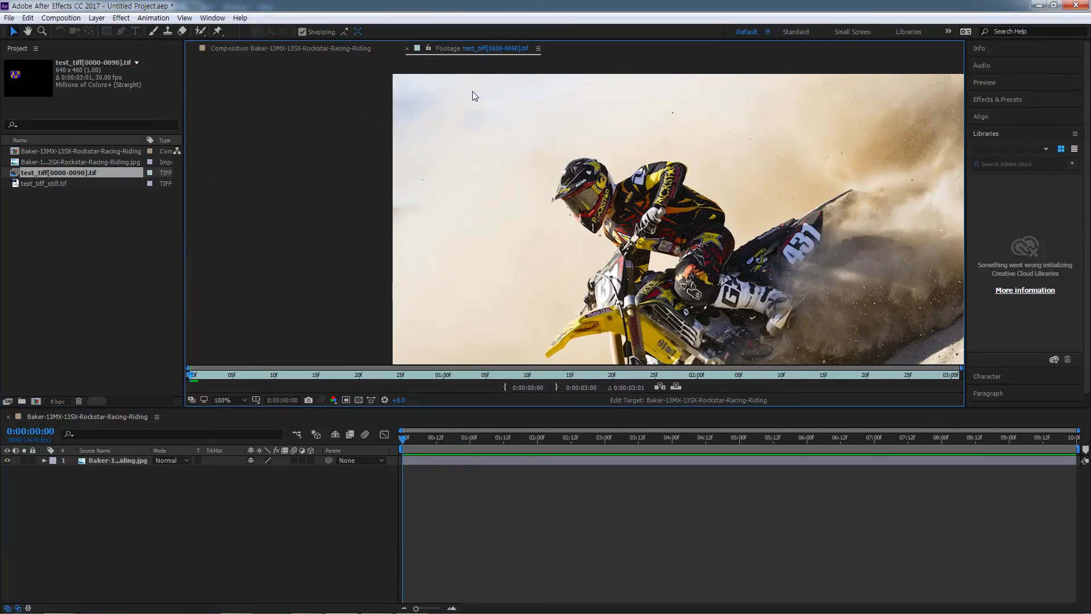
{"action": "left_click", "coordinate": [480, 48]}
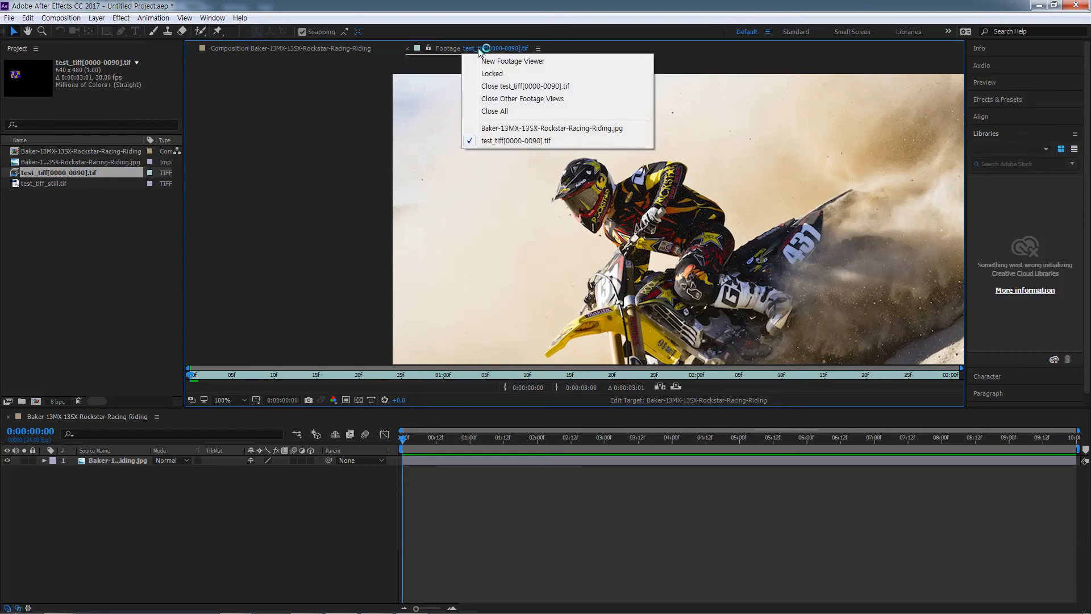
{"action": "left_click", "coordinate": [352, 82]}
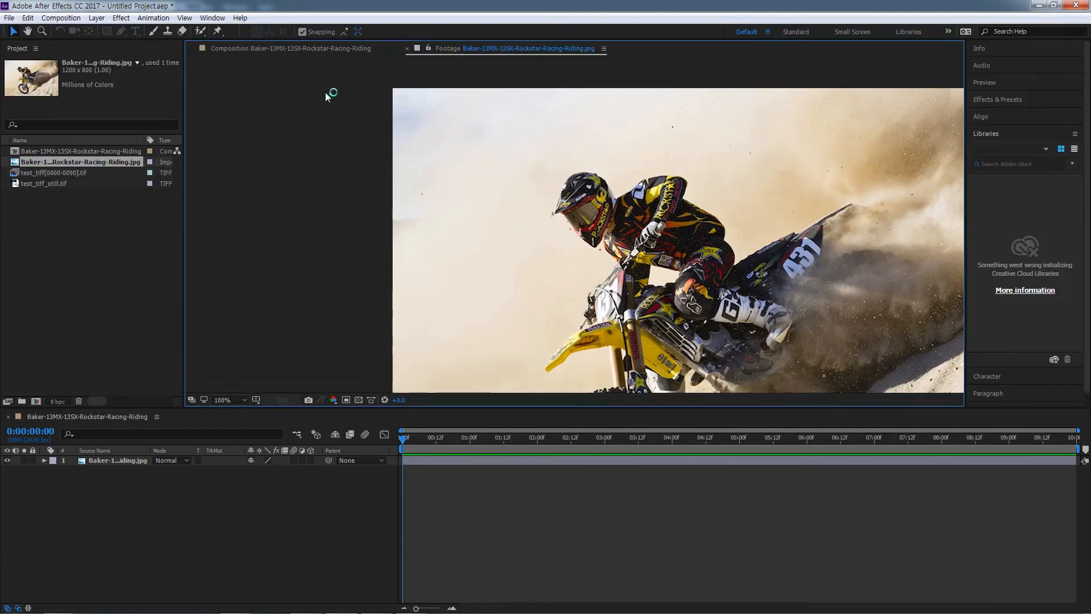
{"action": "double_click", "coordinate": [48, 172]}
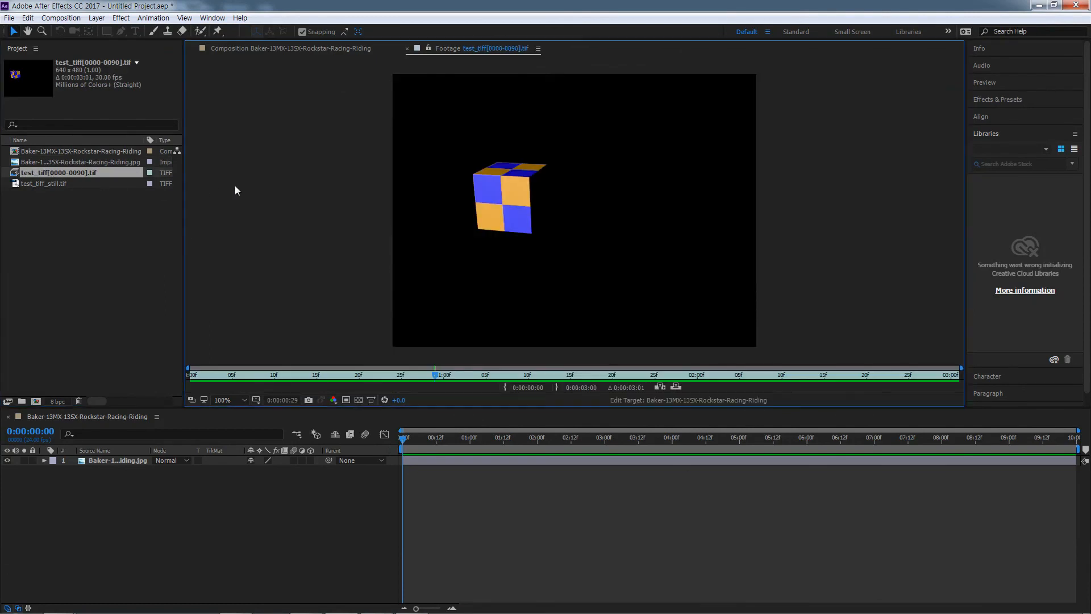
{"action": "key", "text": "space"}
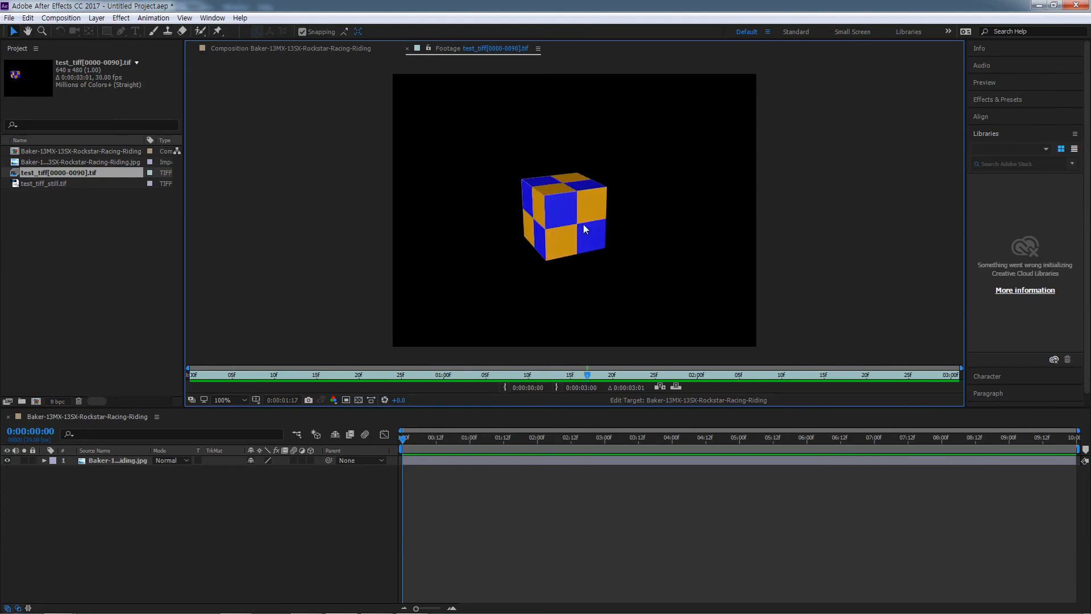
{"action": "left_click", "coordinate": [359, 400]}
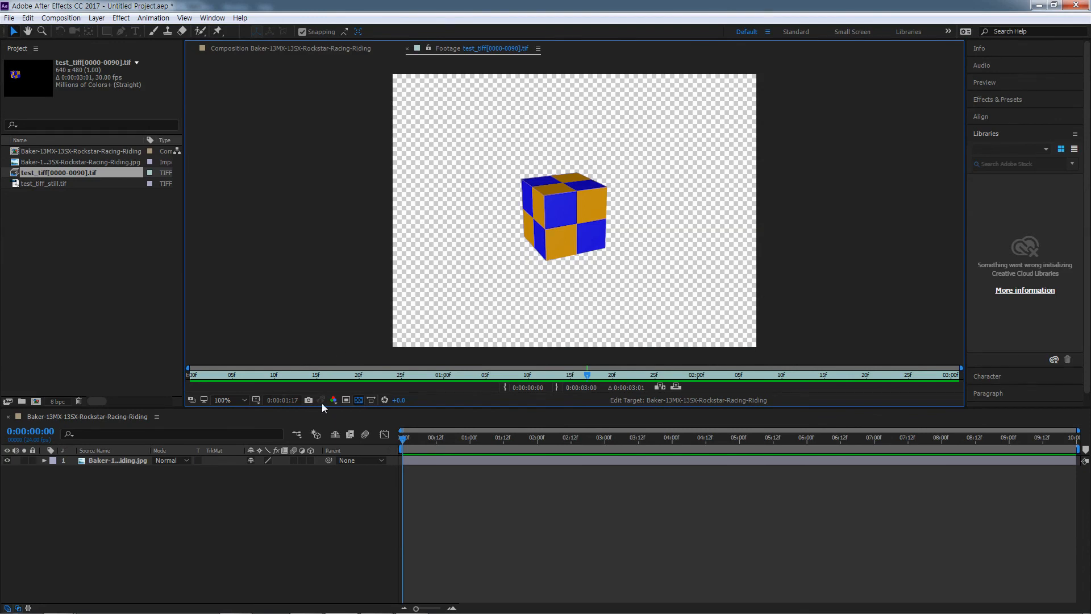
{"action": "left_click", "coordinate": [358, 400]}
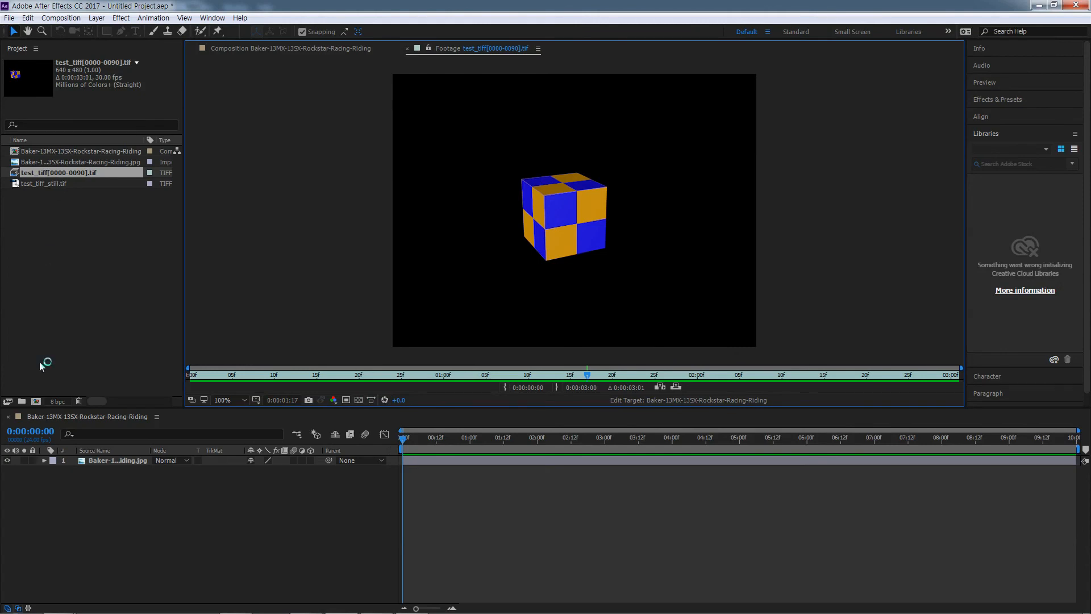
Add the test_tiff[0000-0090].tif sequence above the motocross JPEG layer in the composition and preview the cube animation from the first frame
{"action": "left_click", "coordinate": [167, 500]}
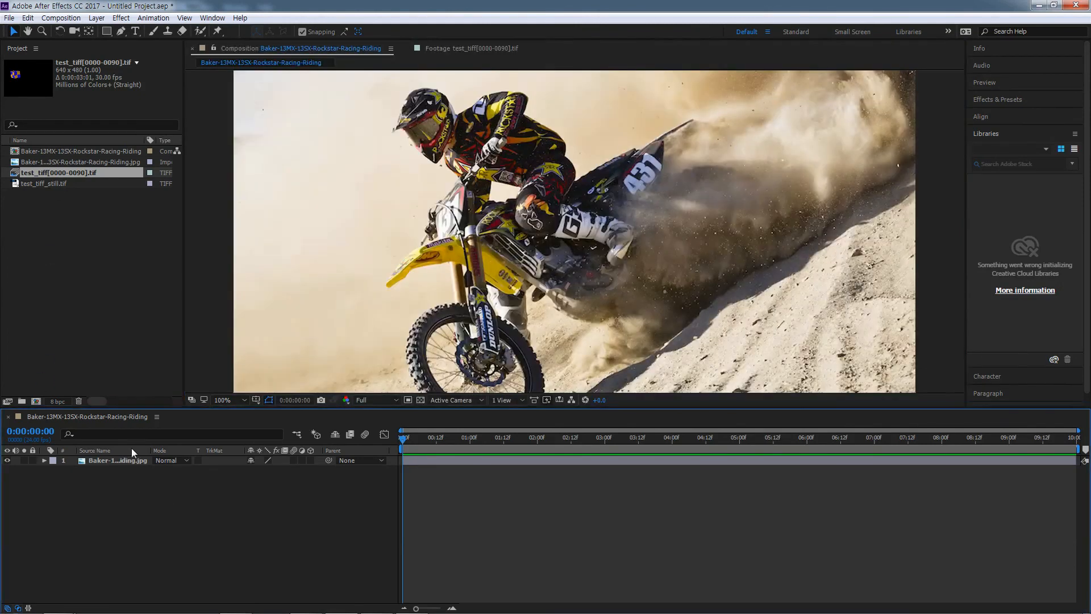
{"action": "key", "text": "ctrl+slash"}
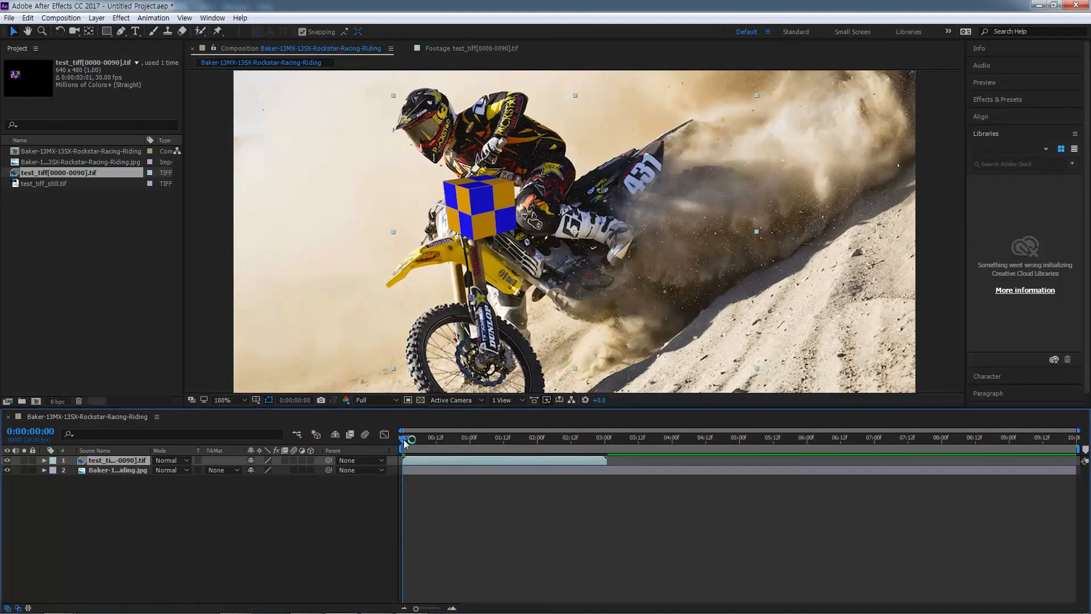
{"action": "key", "text": "space"}
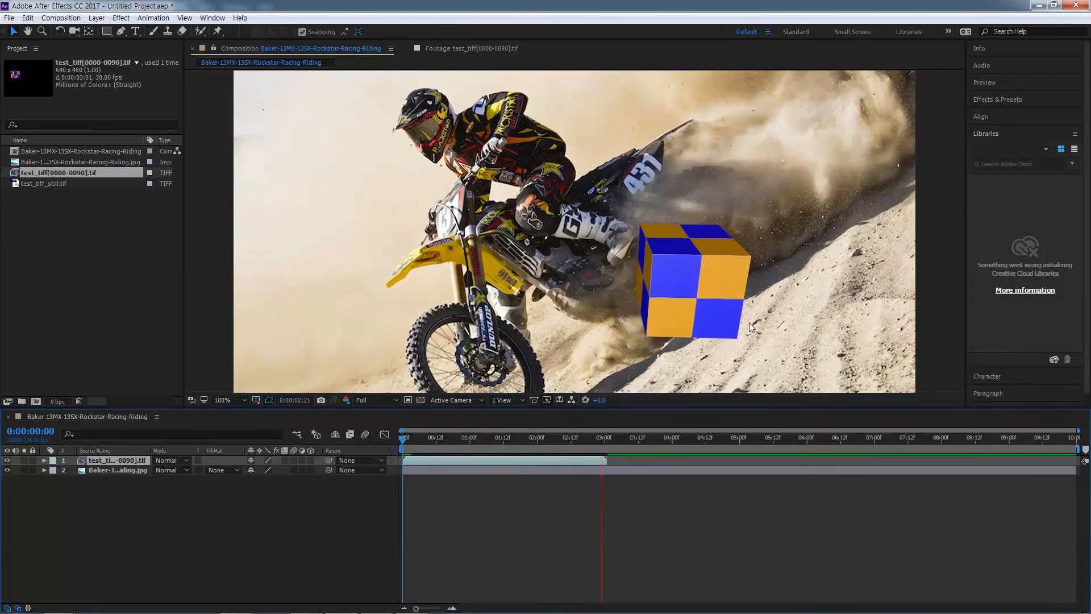
{"action": "key", "text": "space"}
{"action": "left_click_drag", "start_coordinate": [482, 428], "coordinate": [391, 445]}
{"action": "key", "text": "space"}
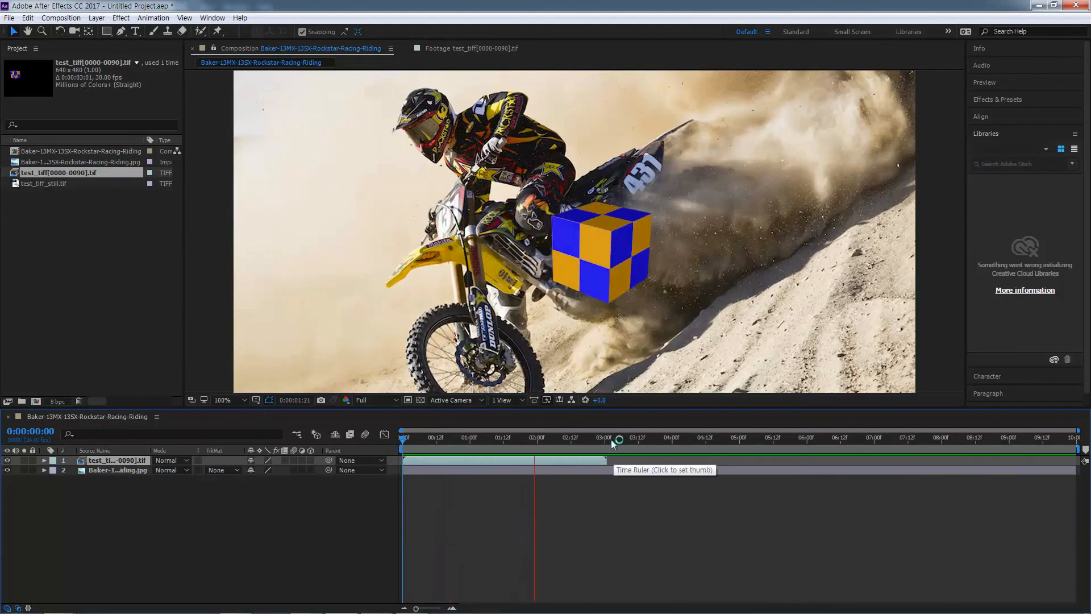
{"action": "key", "text": "space"}
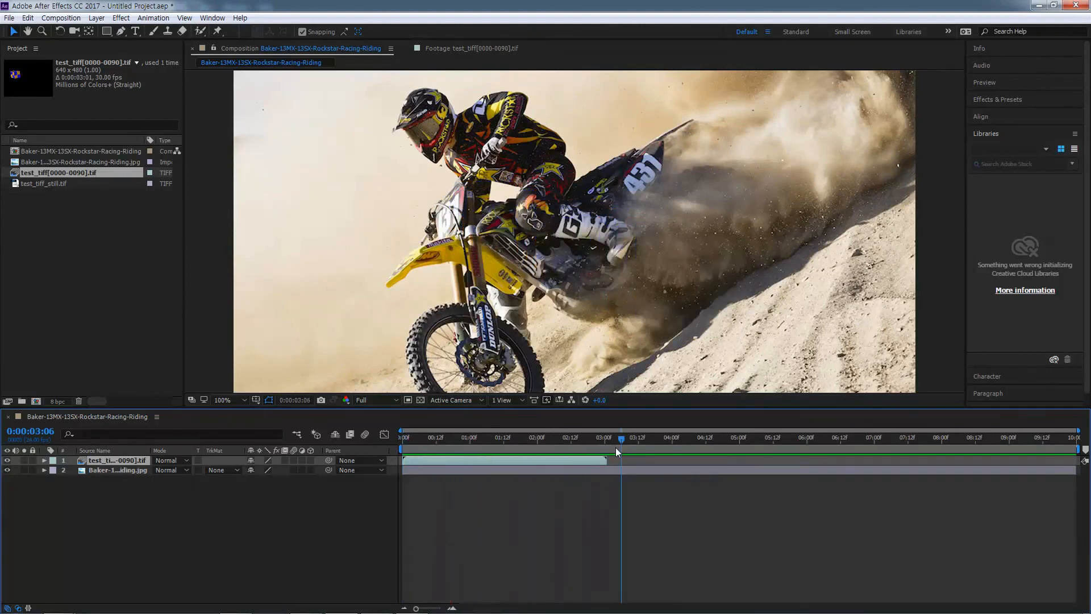
{"action": "left_click_drag", "start_coordinate": [620, 439], "coordinate": [399, 445]}
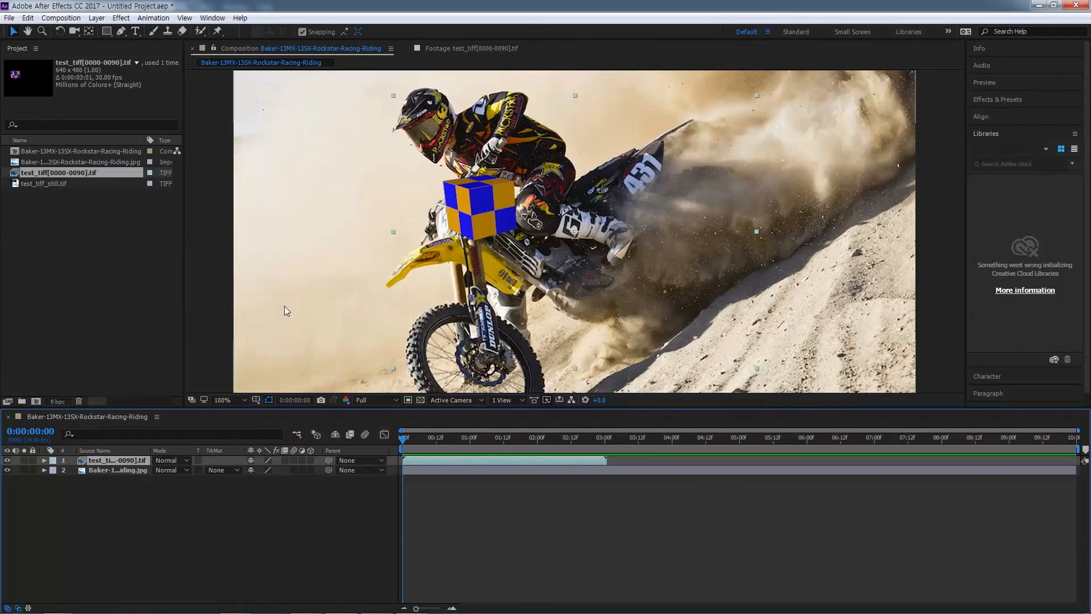
Review the Interpret Footage settings of the TIFF sequence, including alpha and frame rate, leaving them as they are
{"action": "left_click", "coordinate": [8, 402]}
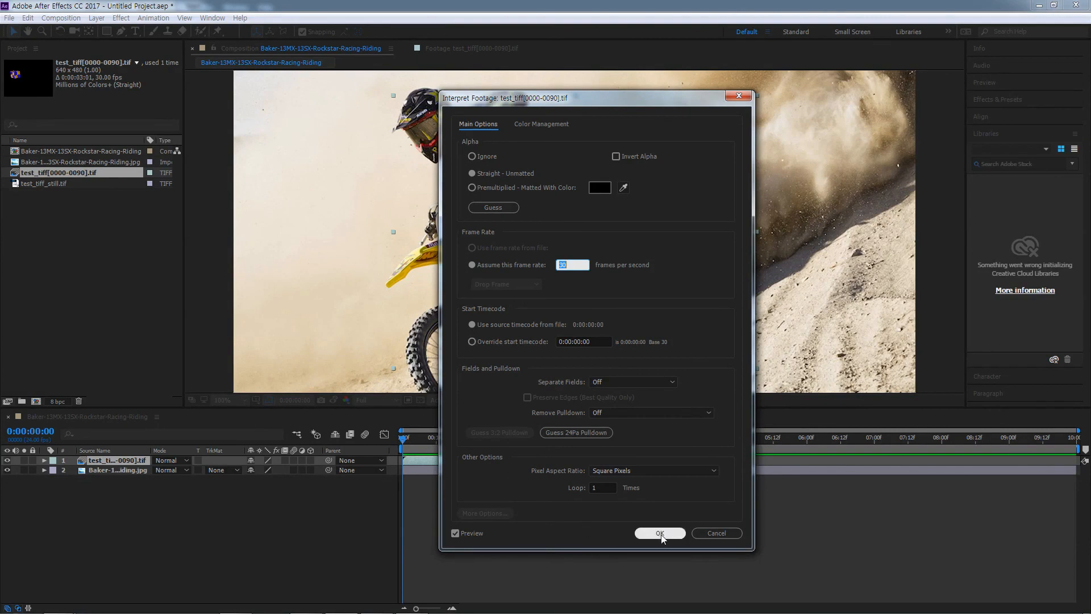
{"action": "left_click", "coordinate": [715, 533]}
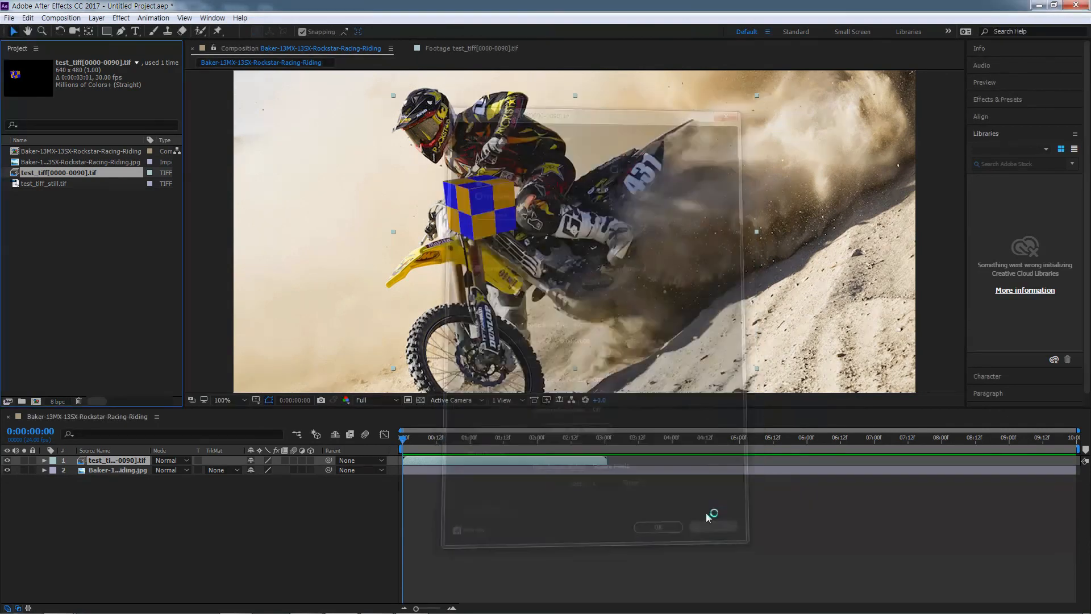